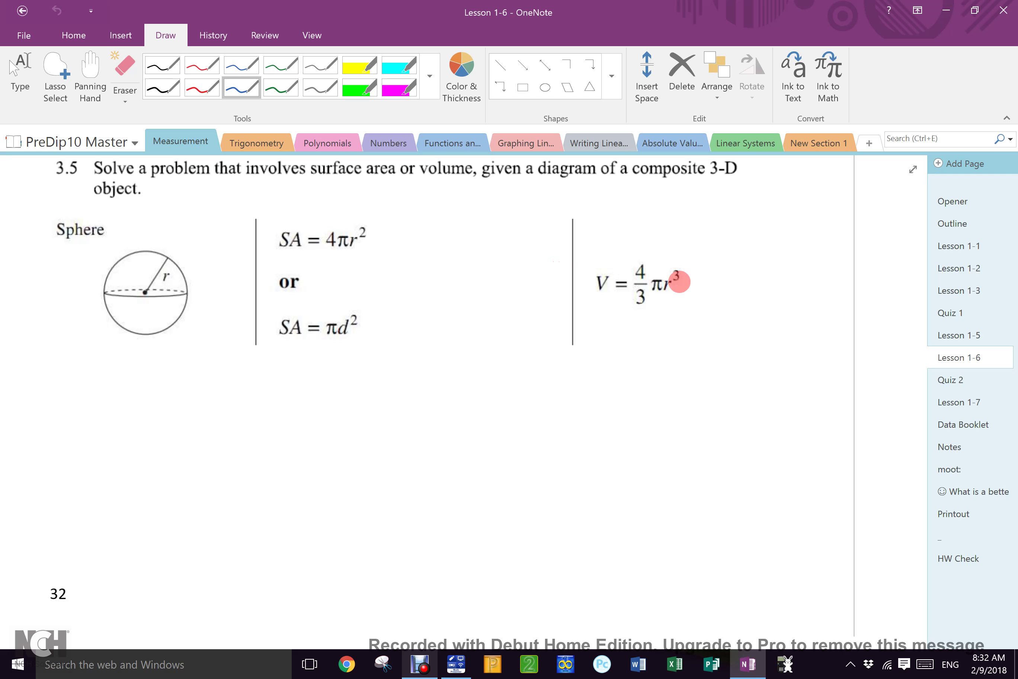
Handwrite '= 4πr³/3' in blue after the sphere volume formula and circle the 4πr³ numerator.
drag(688, 275, 701, 280)
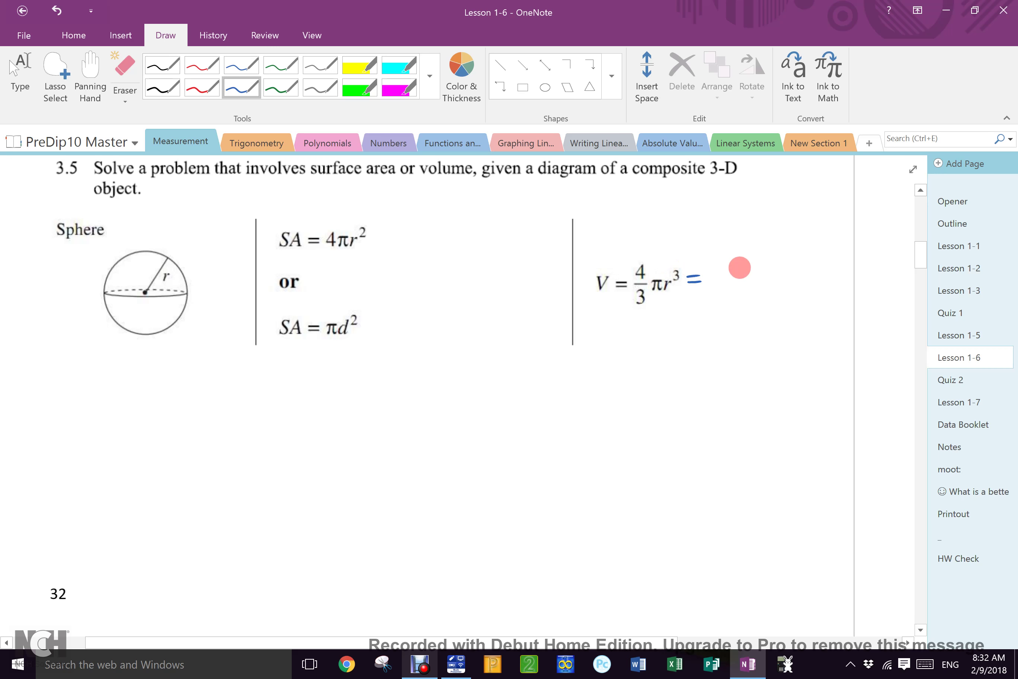
drag(738, 261, 744, 268)
drag(741, 261, 750, 275)
mouse_move(757, 266)
mouse_down()
mouse_move(756, 274)
mouse_move(774, 264)
mouse_move(781, 280)
mouse_up()
drag(749, 289, 748, 301)
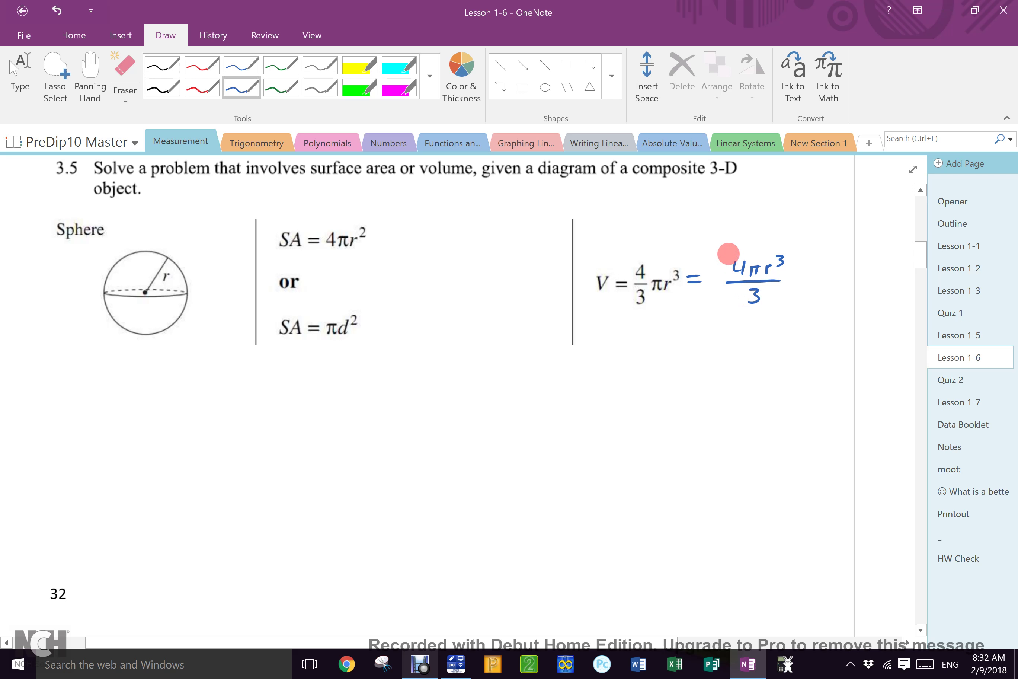
mouse_move(728, 249)
mouse_down()
mouse_move(723, 270)
mouse_move(771, 278)
mouse_move(774, 242)
mouse_move(724, 250)
mouse_up()
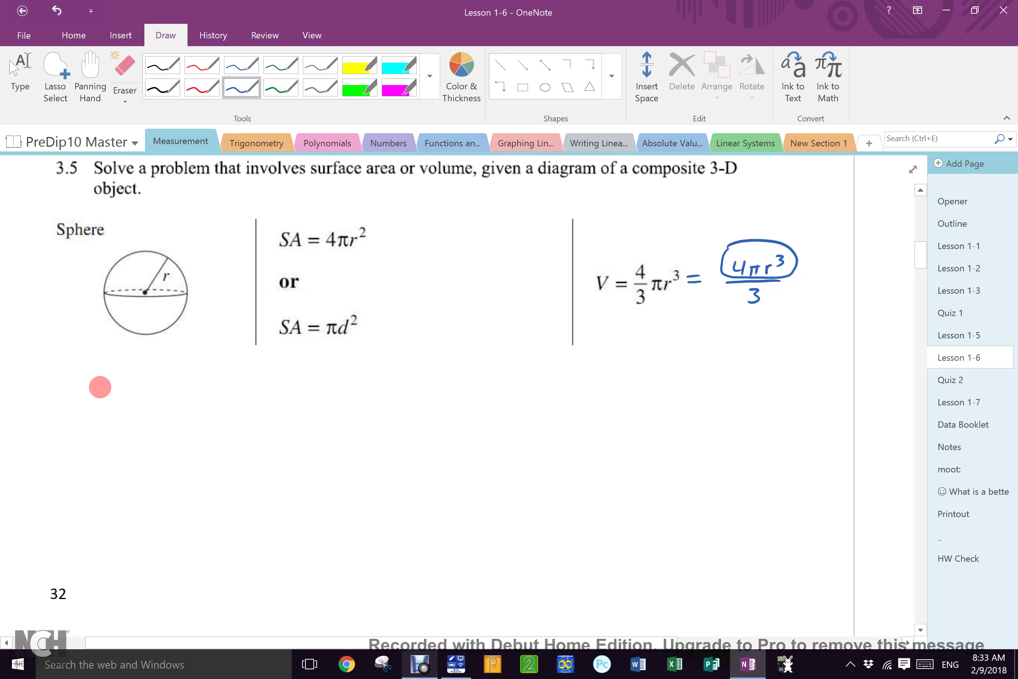
Write 'hemispheres: half a sphere' in blue below the sphere diagram.
mouse_move(100, 385)
mouse_down()
mouse_move(111, 409)
mouse_move(222, 394)
mouse_up()
click(225, 393)
click(226, 400)
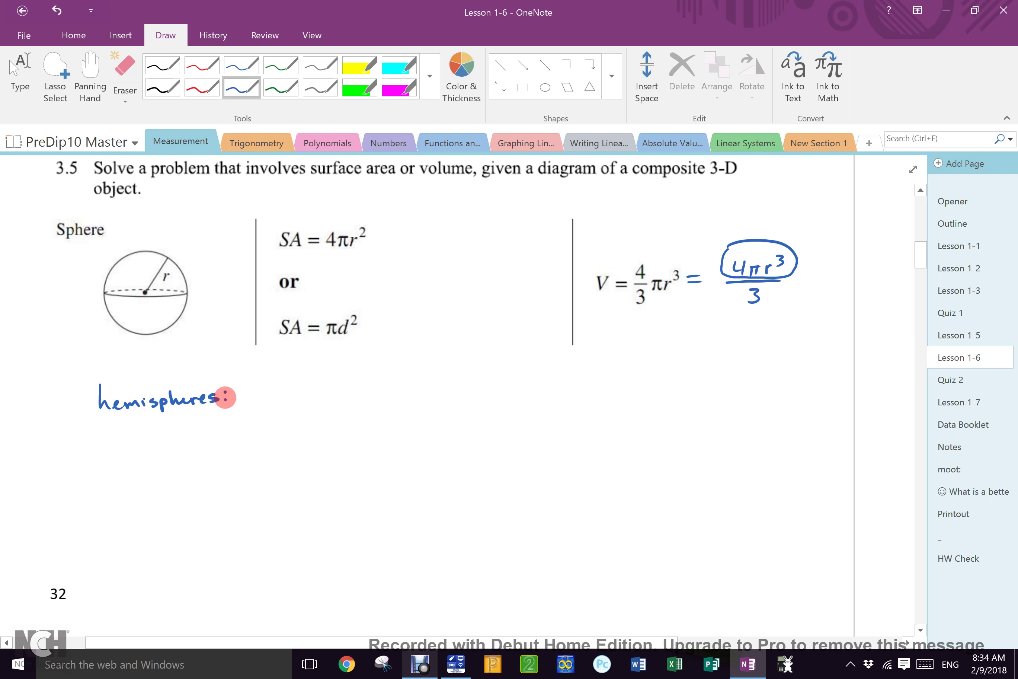
mouse_move(250, 381)
mouse_down()
mouse_move(274, 400)
mouse_move(288, 386)
mouse_move(426, 391)
mouse_up()
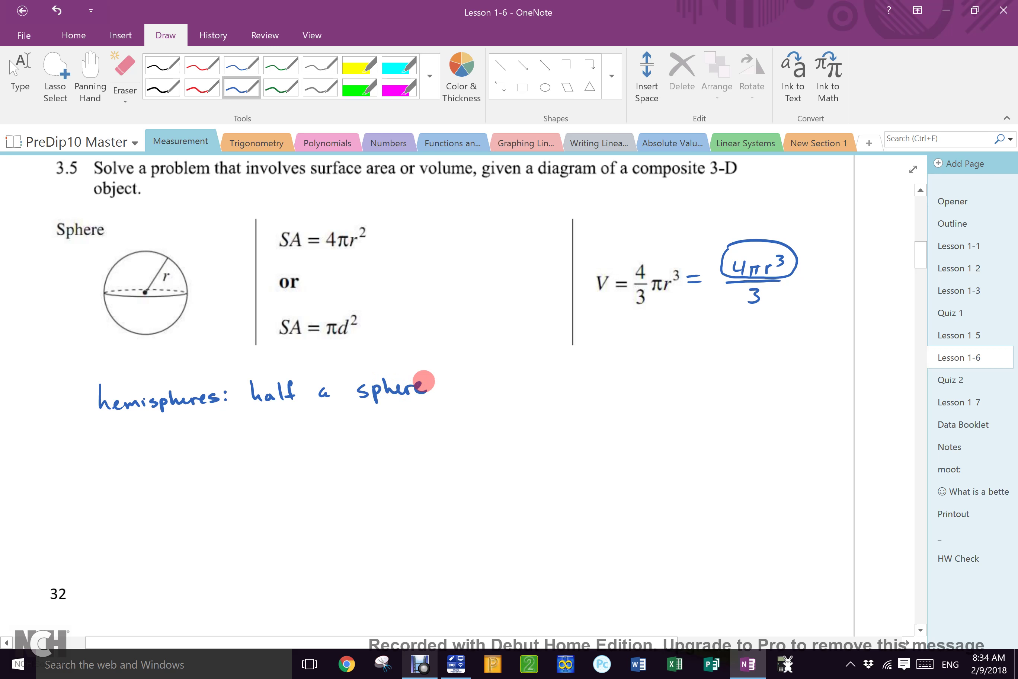
On the line beneath, write SA = 4πr²/2 = 2πr².
drag(159, 448, 163, 471)
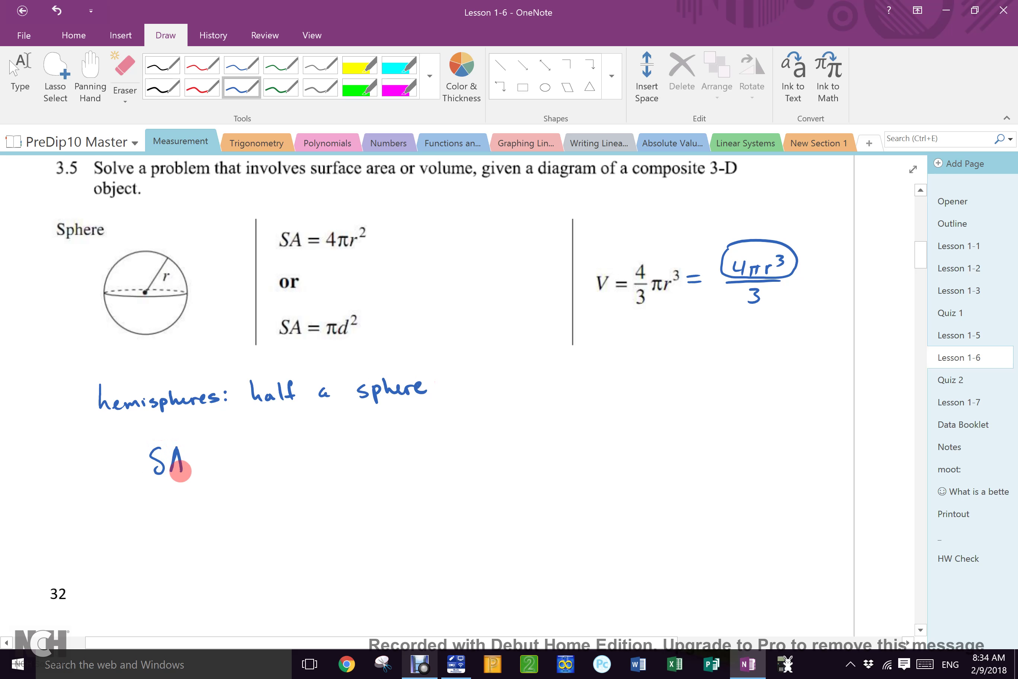
drag(170, 462, 205, 456)
drag(195, 463, 244, 459)
mouse_move(242, 449)
mouse_down()
mouse_move(242, 466)
mouse_move(255, 466)
mouse_up()
drag(259, 458, 294, 451)
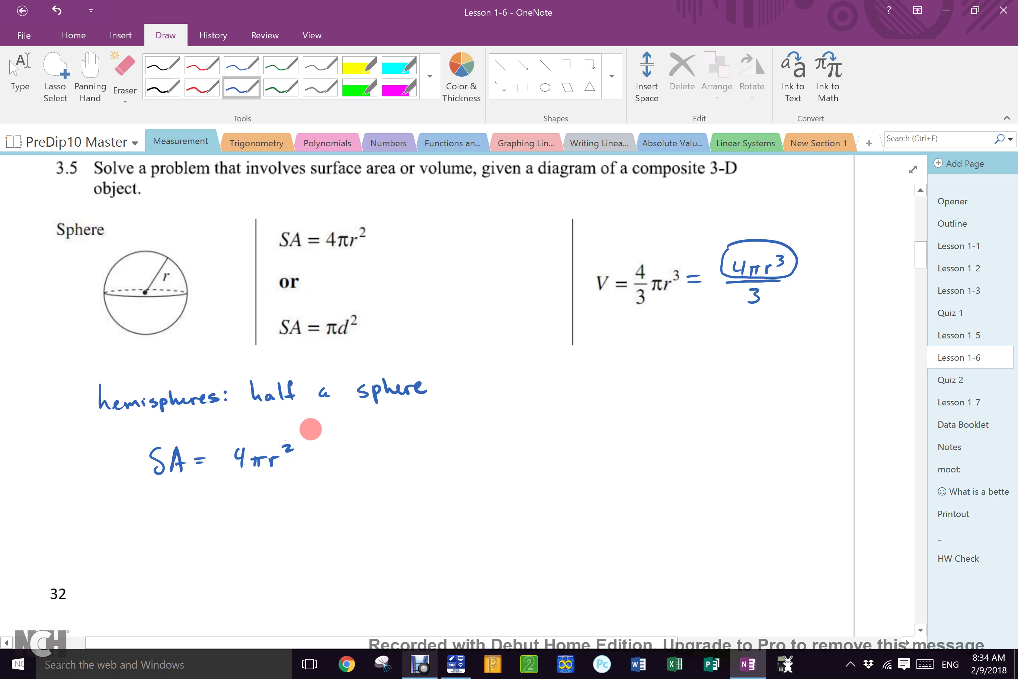
mouse_move(238, 475)
mouse_down()
mouse_move(283, 474)
mouse_move(264, 496)
mouse_up()
mouse_move(318, 474)
mouse_down()
mouse_move(307, 475)
mouse_move(362, 456)
mouse_move(363, 469)
mouse_up()
drag(377, 463, 378, 470)
drag(375, 461, 415, 460)
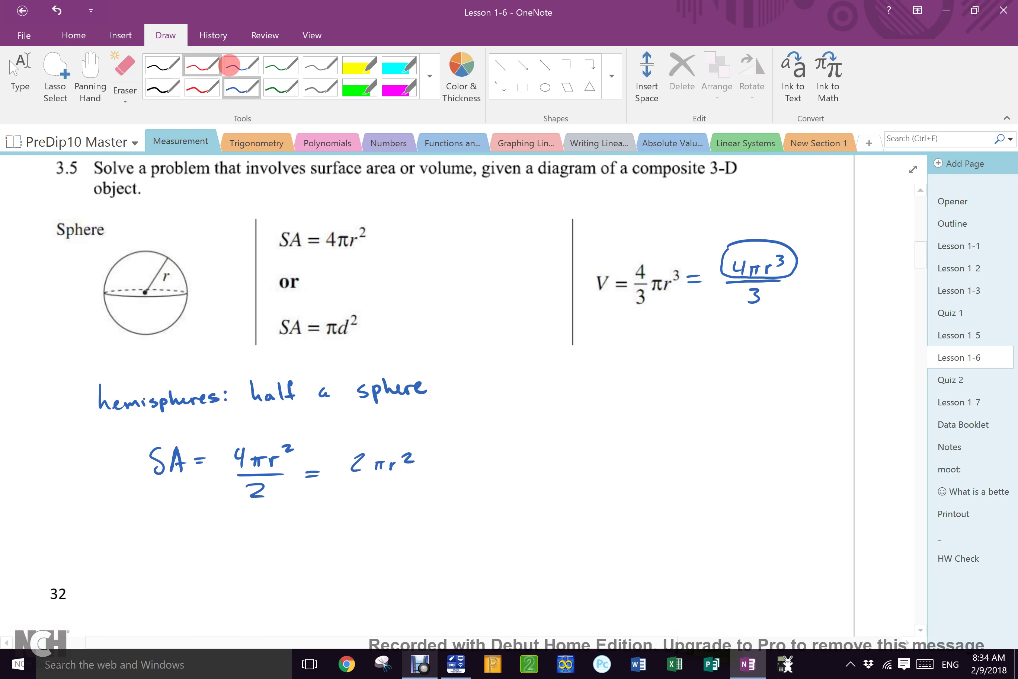
White out the sphere's radius and upper arc with the white pen, then return to thin blue.
click(430, 76)
click(202, 125)
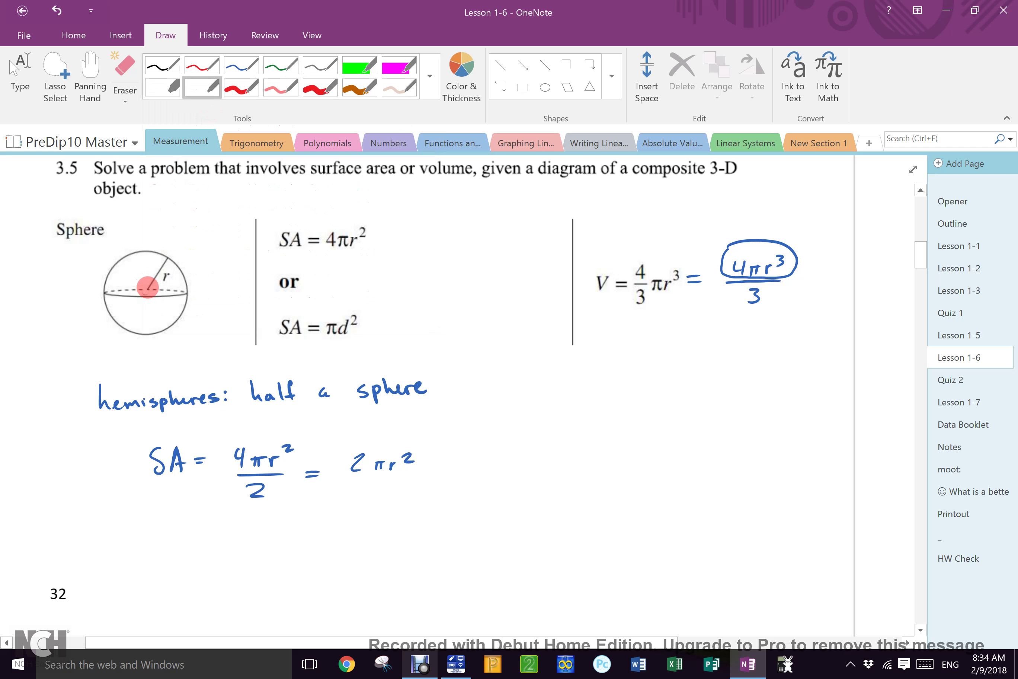
mouse_move(148, 286)
mouse_down()
mouse_move(163, 257)
mouse_move(166, 278)
mouse_move(191, 282)
mouse_move(142, 251)
mouse_move(104, 283)
mouse_up()
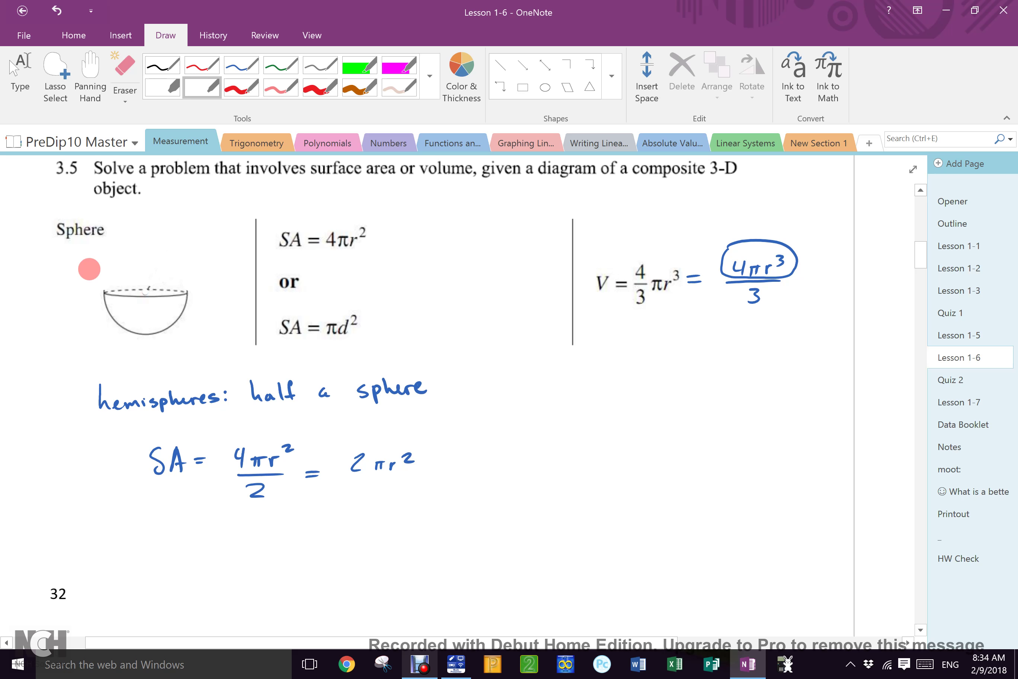
click(241, 65)
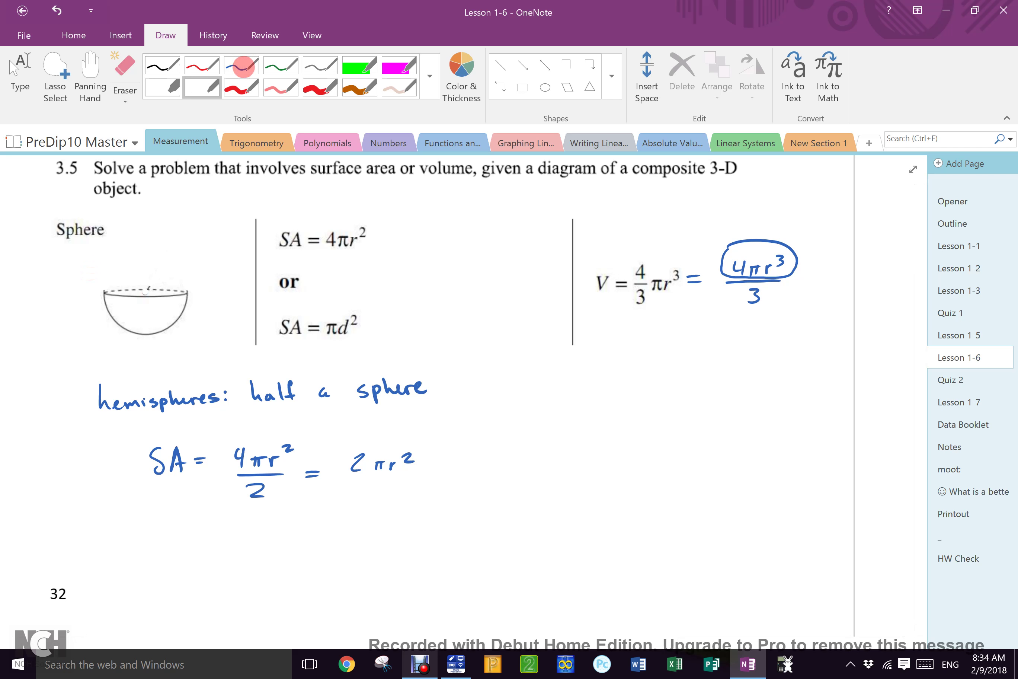
Trace the hemisphere's flat top in blue, hatch the bowl in red, and arrow the top.
mouse_move(118, 290)
mouse_down()
mouse_move(182, 290)
mouse_move(114, 291)
mouse_move(175, 291)
mouse_move(118, 289)
mouse_move(164, 292)
mouse_move(145, 284)
mouse_up()
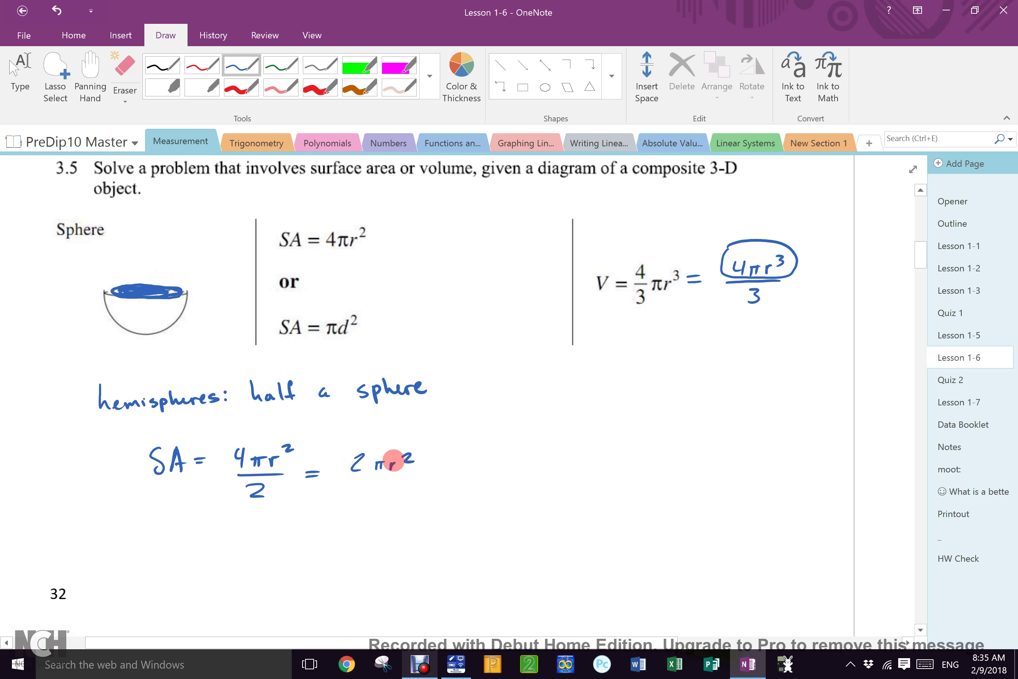
click(202, 64)
drag(114, 318, 134, 304)
drag(133, 321, 154, 305)
drag(156, 319, 165, 304)
drag(167, 319, 178, 302)
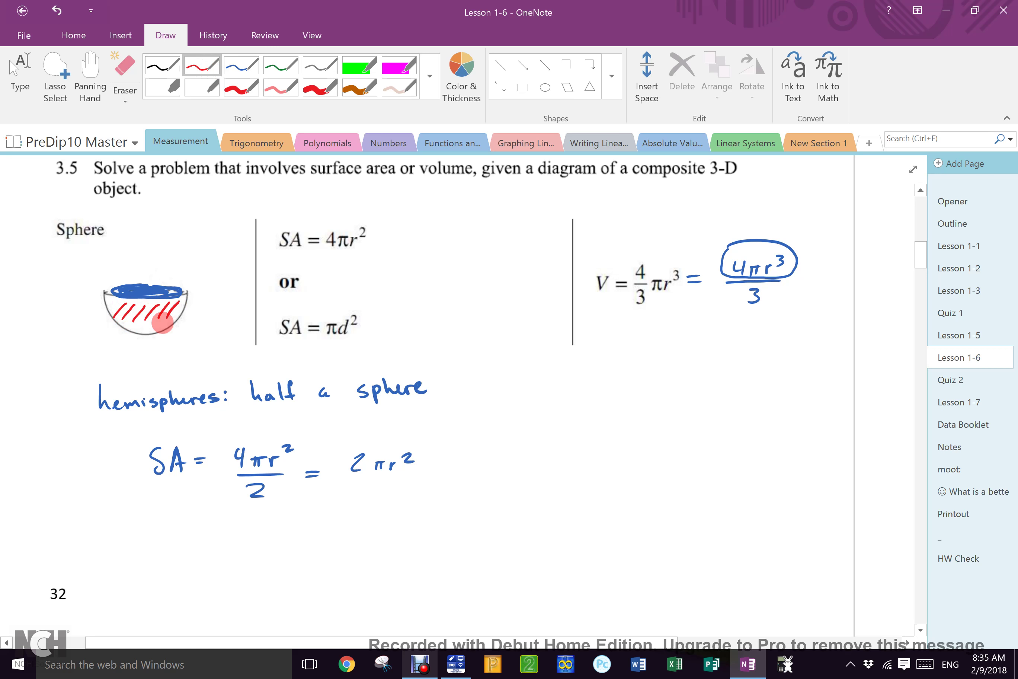
mouse_move(187, 235)
mouse_down()
mouse_move(146, 285)
mouse_move(158, 282)
mouse_up()
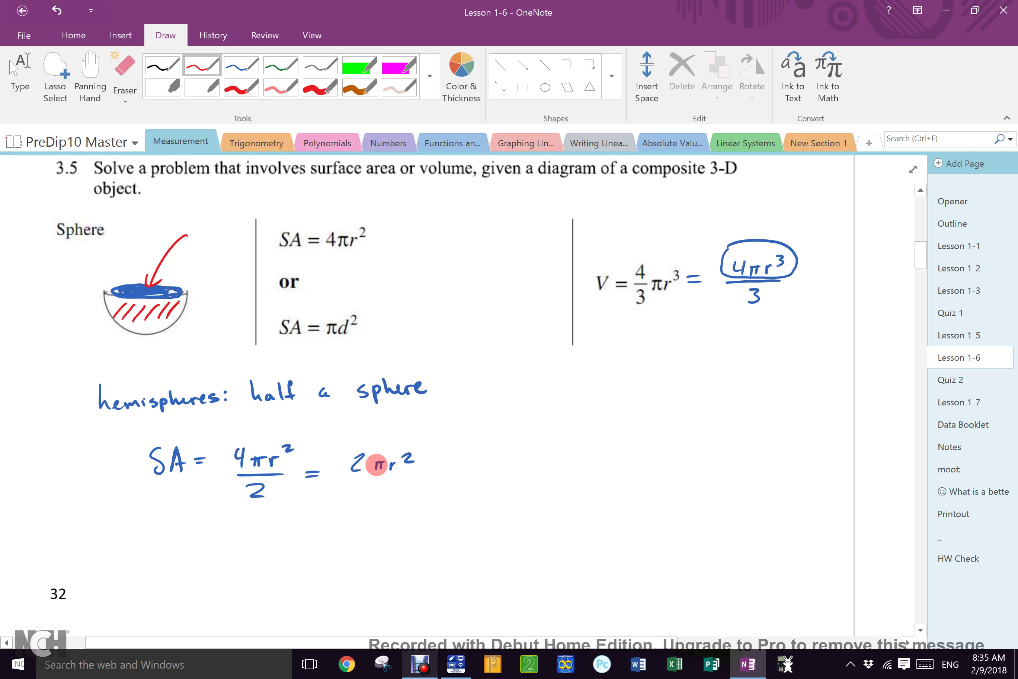
Add + πr² to the SA working and write = 3πr² → solid hemisphere in red.
drag(426, 461, 437, 461)
mouse_move(431, 456)
mouse_down()
mouse_move(431, 467)
mouse_move(446, 465)
mouse_up()
drag(452, 457, 482, 456)
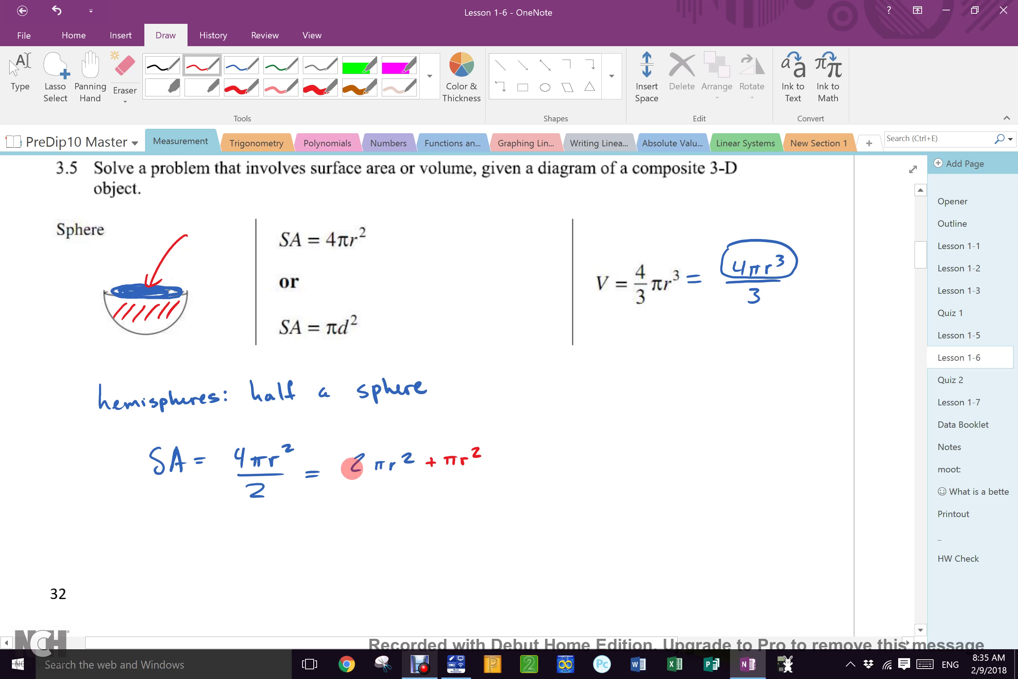
drag(303, 517, 358, 525)
mouse_move(363, 515)
mouse_down()
mouse_move(363, 524)
mouse_move(367, 511)
mouse_move(433, 513)
mouse_up()
mouse_move(422, 508)
mouse_down()
mouse_move(423, 519)
mouse_move(462, 512)
mouse_move(472, 521)
mouse_up()
mouse_move(475, 510)
mouse_down()
mouse_move(476, 521)
mouse_move(539, 508)
mouse_move(555, 523)
mouse_move(567, 511)
mouse_move(591, 513)
mouse_up()
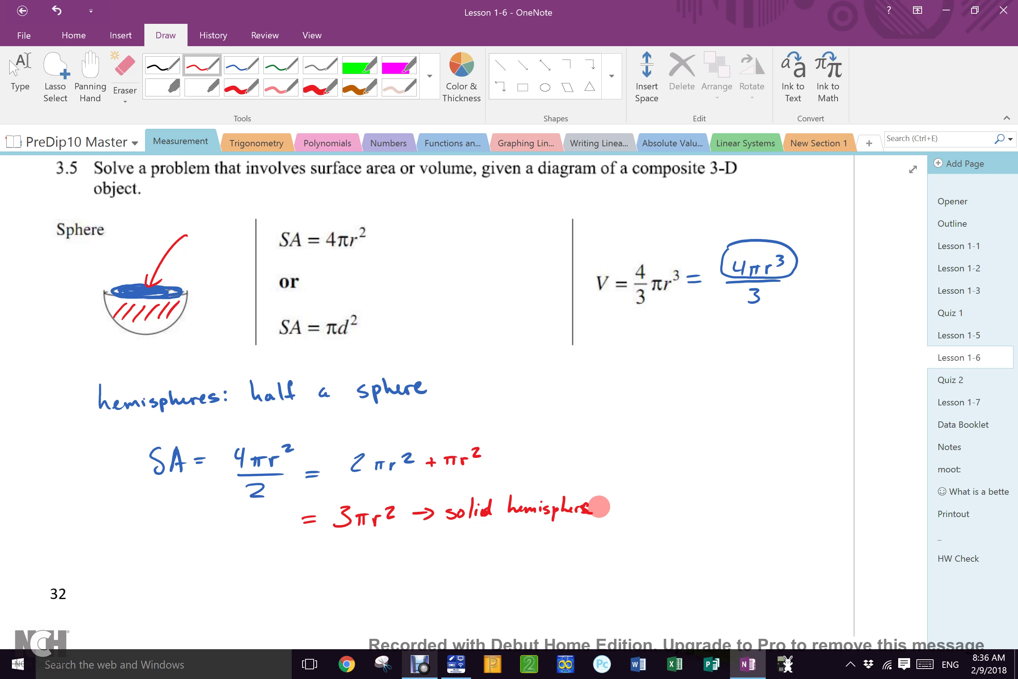
Sketch a red bowl beside question 32 and fill its inside with blue scribbles.
drag(131, 576, 128, 580)
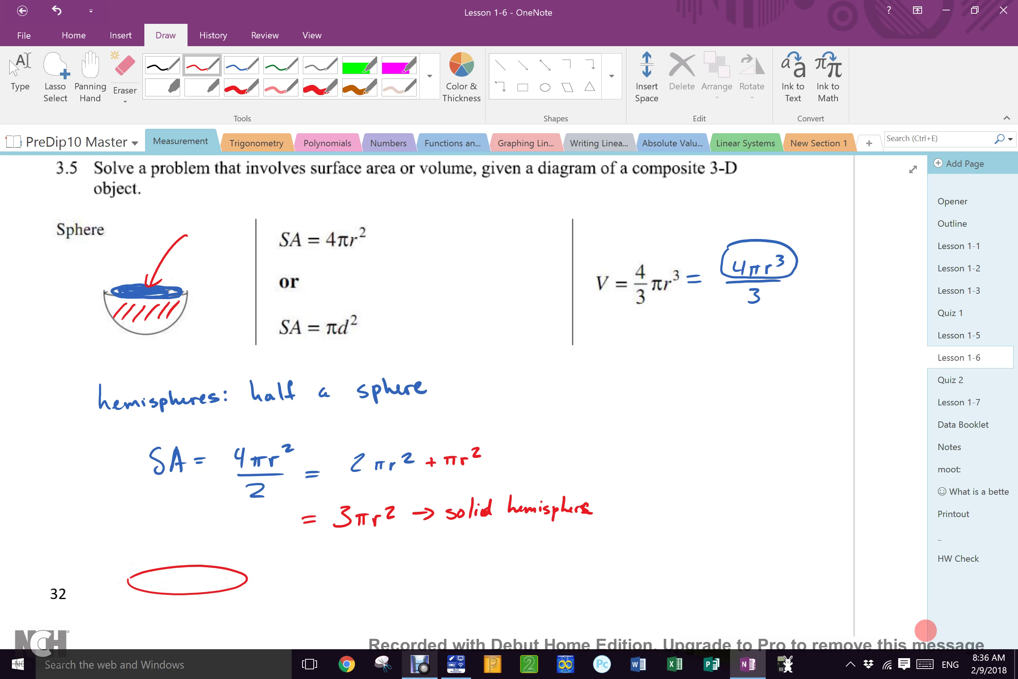
scroll(925, 630, down, 3)
mouse_move(129, 526)
mouse_down()
mouse_move(131, 548)
mouse_move(232, 560)
mouse_move(245, 522)
mouse_up()
click(241, 65)
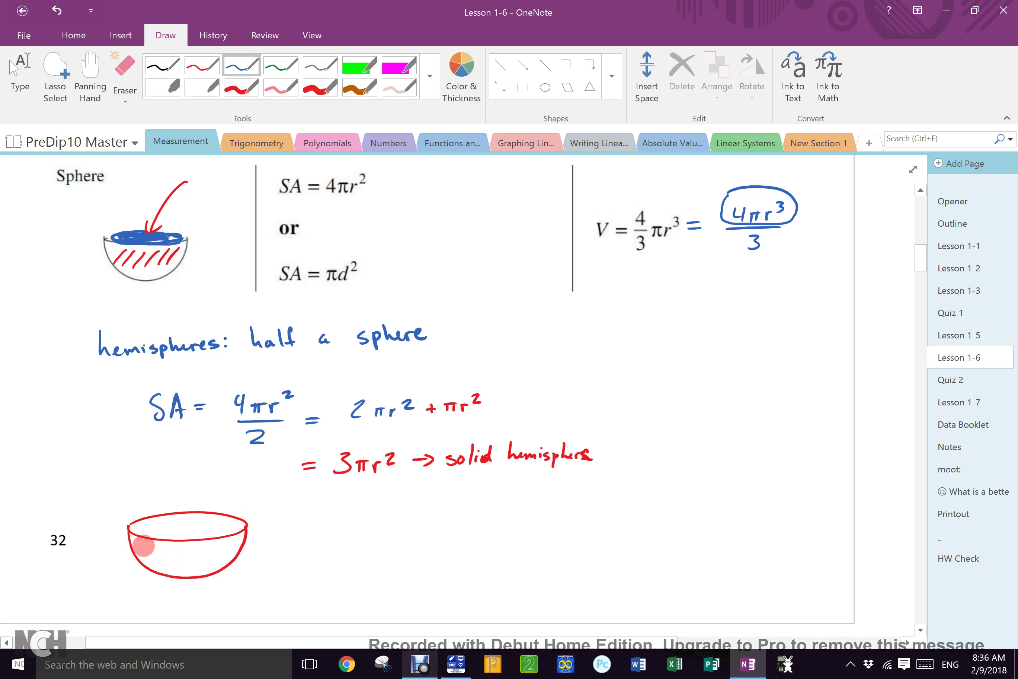
mouse_move(137, 544)
mouse_down()
mouse_move(225, 561)
mouse_move(220, 546)
mouse_up()
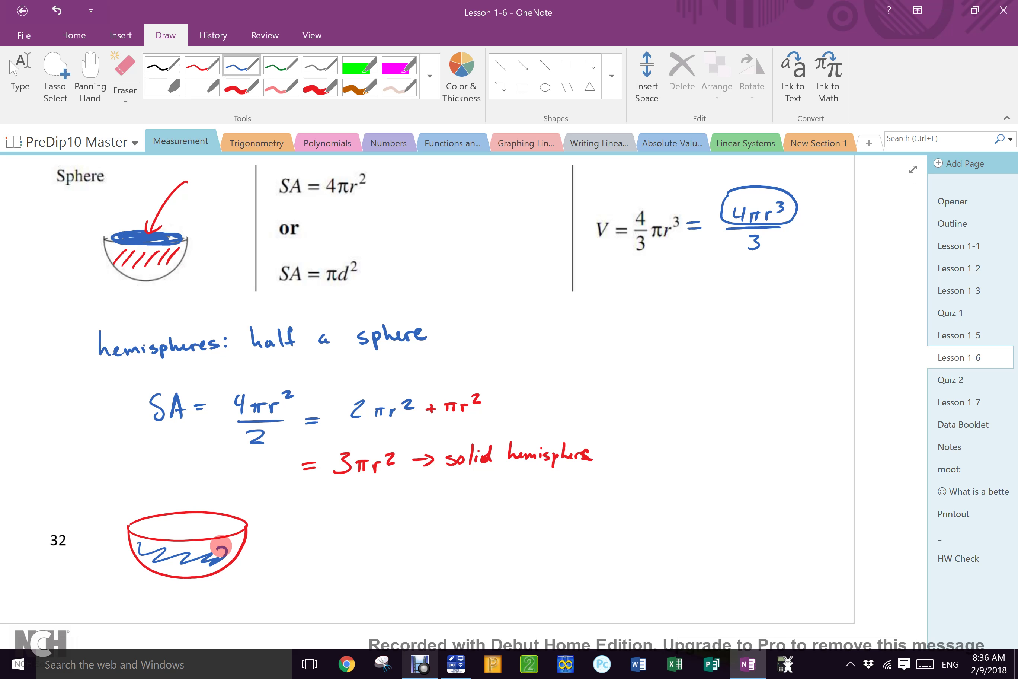
drag(221, 547, 175, 563)
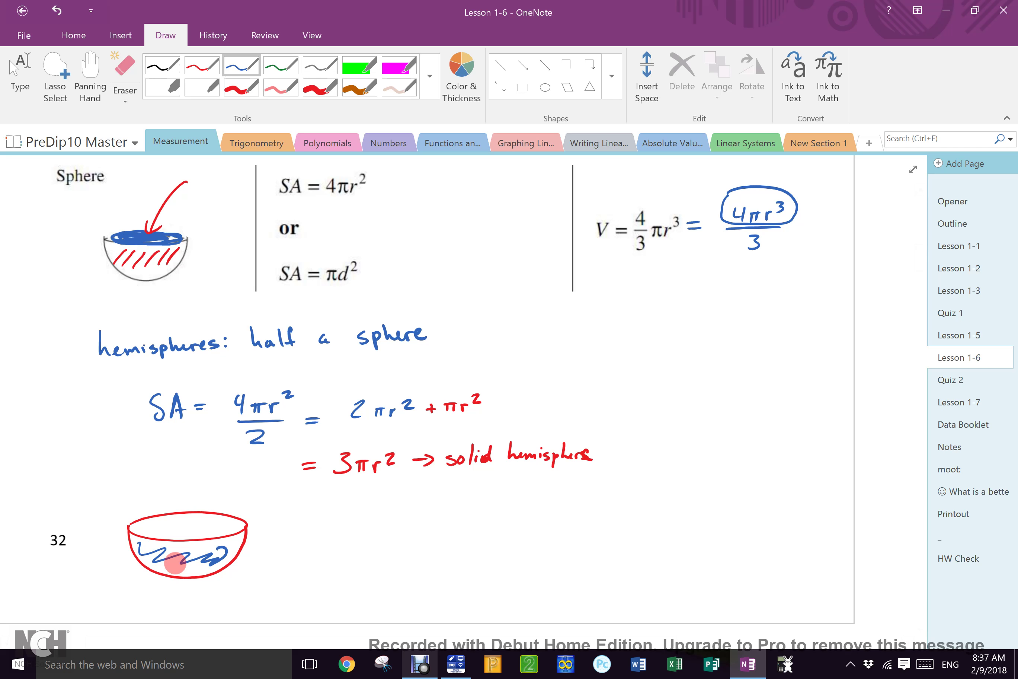
Draw a blue vertical divider and write 4πr³/3 over 2 in black ink beside it.
mouse_move(620, 324)
mouse_down()
mouse_move(602, 634)
mouse_move(643, 642)
mouse_up()
click(163, 66)
drag(553, 348, 556, 369)
mouse_move(566, 355)
mouse_down()
mouse_move(575, 367)
mouse_move(599, 350)
mouse_move(604, 359)
mouse_up()
mouse_move(536, 379)
mouse_down()
mouse_move(609, 375)
mouse_move(566, 401)
mouse_up()
drag(519, 423, 622, 417)
drag(566, 438, 587, 458)
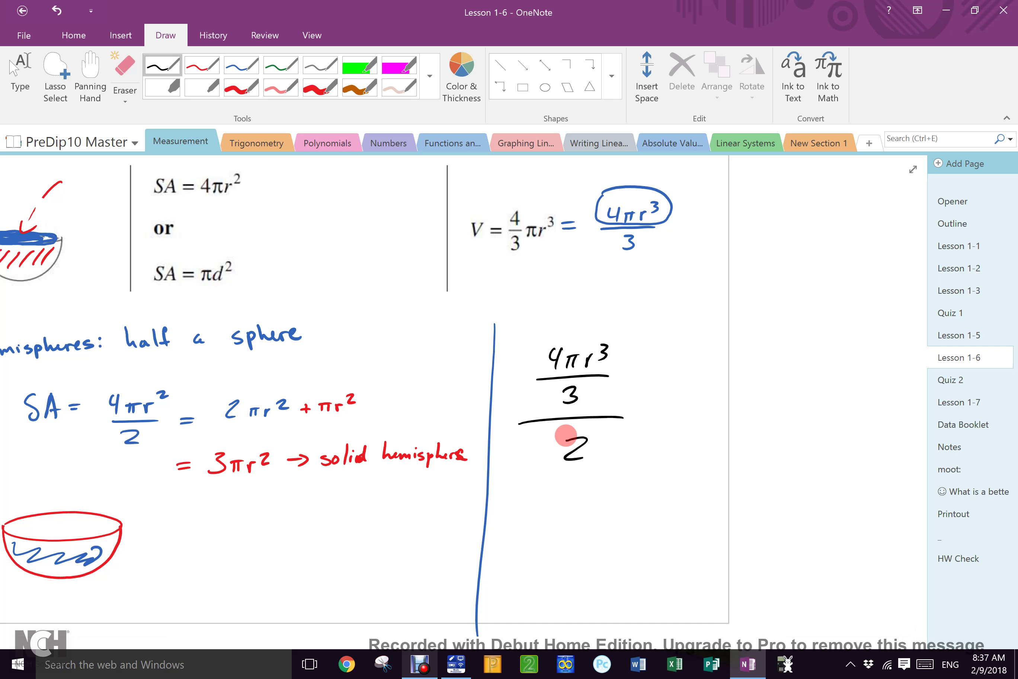
click(236, 65)
Write 1/4 over 3/5 in blue at the right of the page.
mouse_move(785, 263)
mouse_down()
mouse_move(785, 287)
mouse_move(804, 294)
mouse_move(784, 336)
mouse_move(837, 335)
mouse_up()
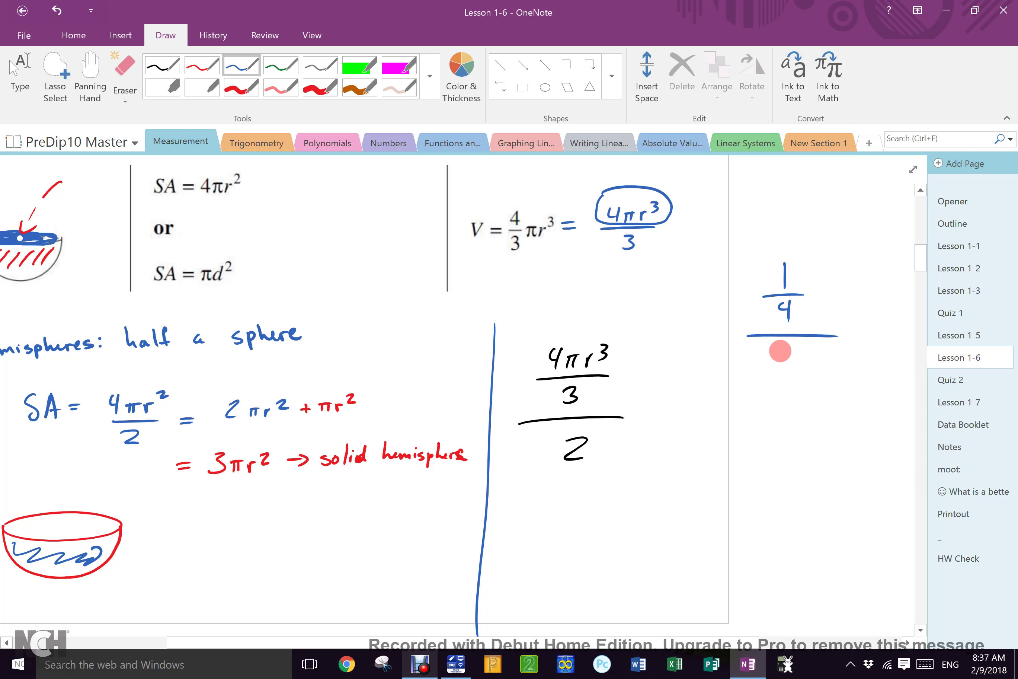
mouse_move(780, 353)
mouse_down()
mouse_move(791, 358)
mouse_move(781, 364)
mouse_up()
mouse_move(767, 372)
mouse_down()
mouse_move(805, 372)
mouse_move(783, 396)
mouse_move(808, 375)
mouse_up()
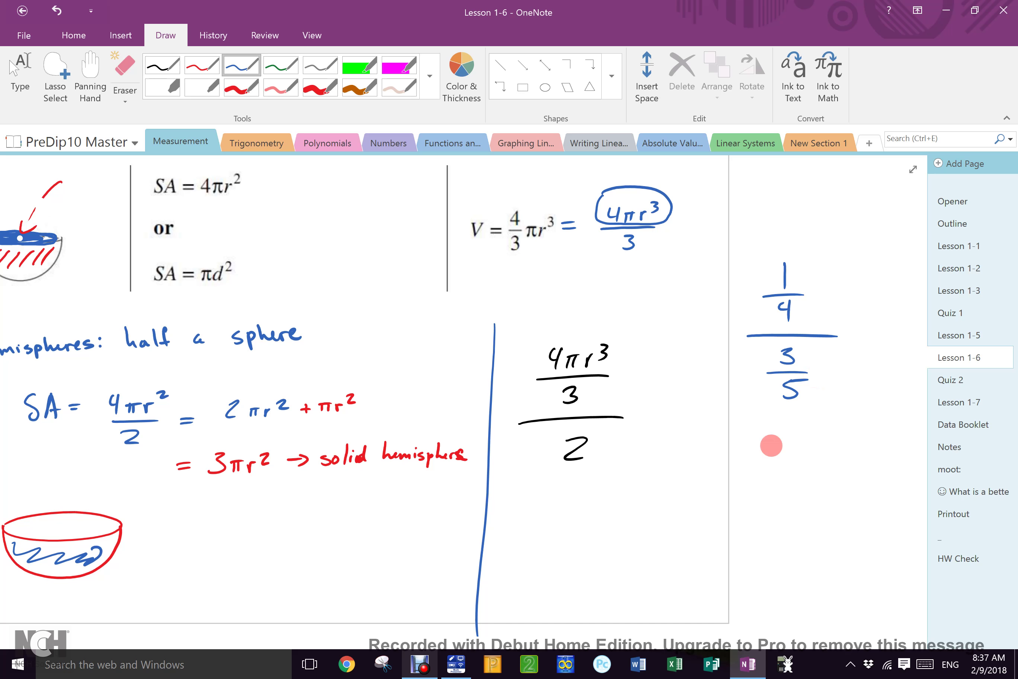
Rewrite it as 1/4 ÷ 3/5, circle it and the 3/5, and arrow to 4πr³/3.
drag(775, 442, 774, 468)
drag(758, 472, 793, 468)
mouse_move(777, 477)
mouse_down()
mouse_move(779, 508)
mouse_move(845, 463)
mouse_move(847, 495)
mouse_move(870, 472)
mouse_up()
click(817, 459)
click(810, 487)
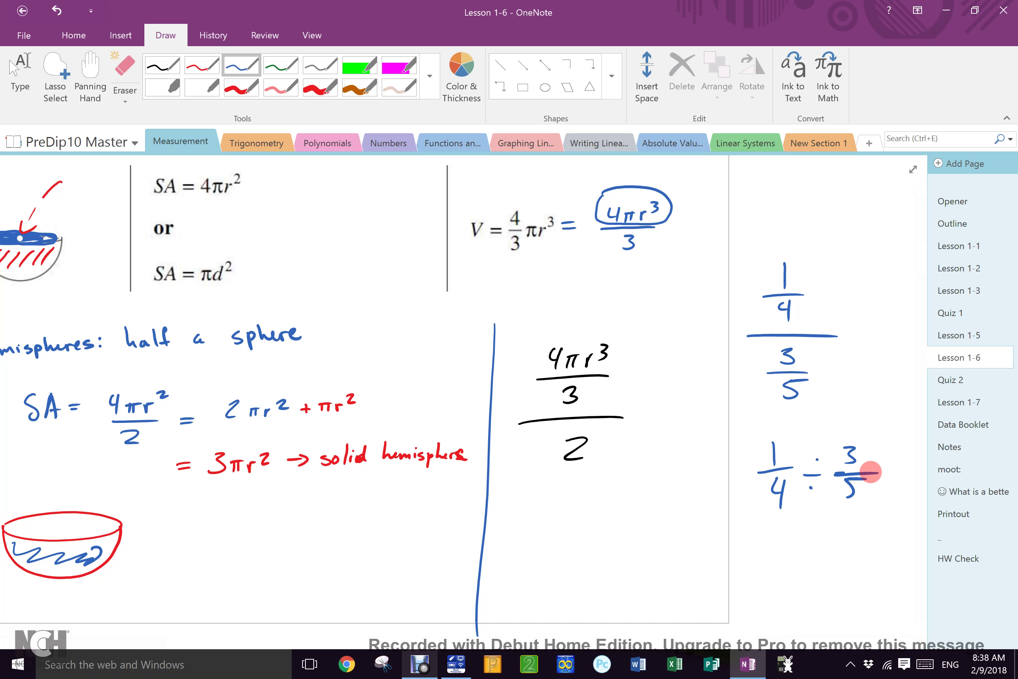
mouse_move(865, 438)
mouse_down()
mouse_move(757, 433)
mouse_move(858, 431)
mouse_up()
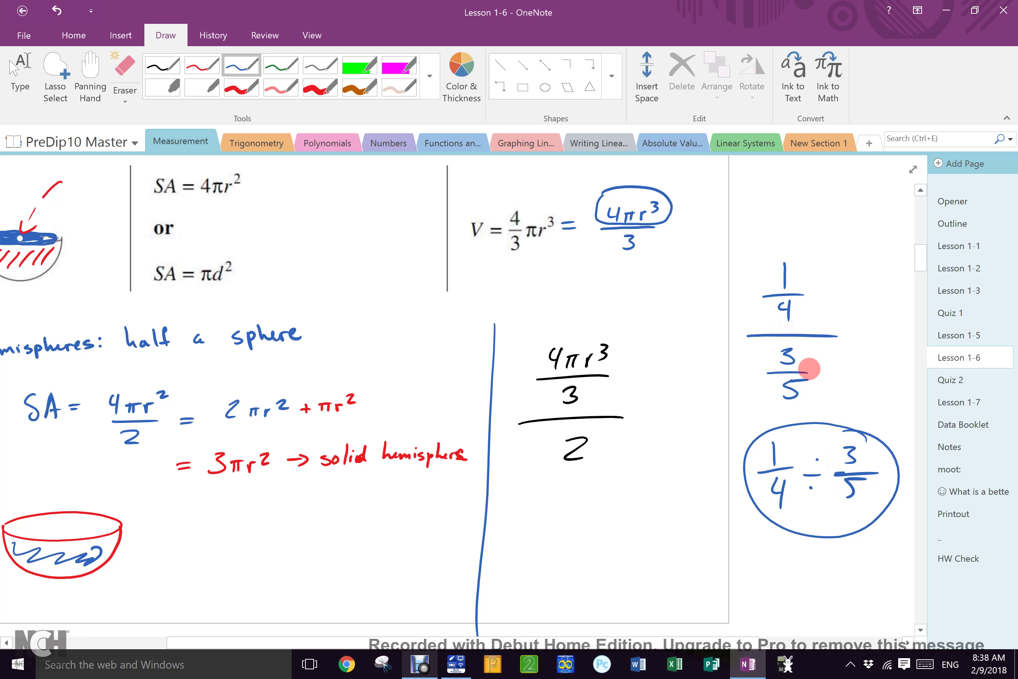
drag(852, 439, 836, 504)
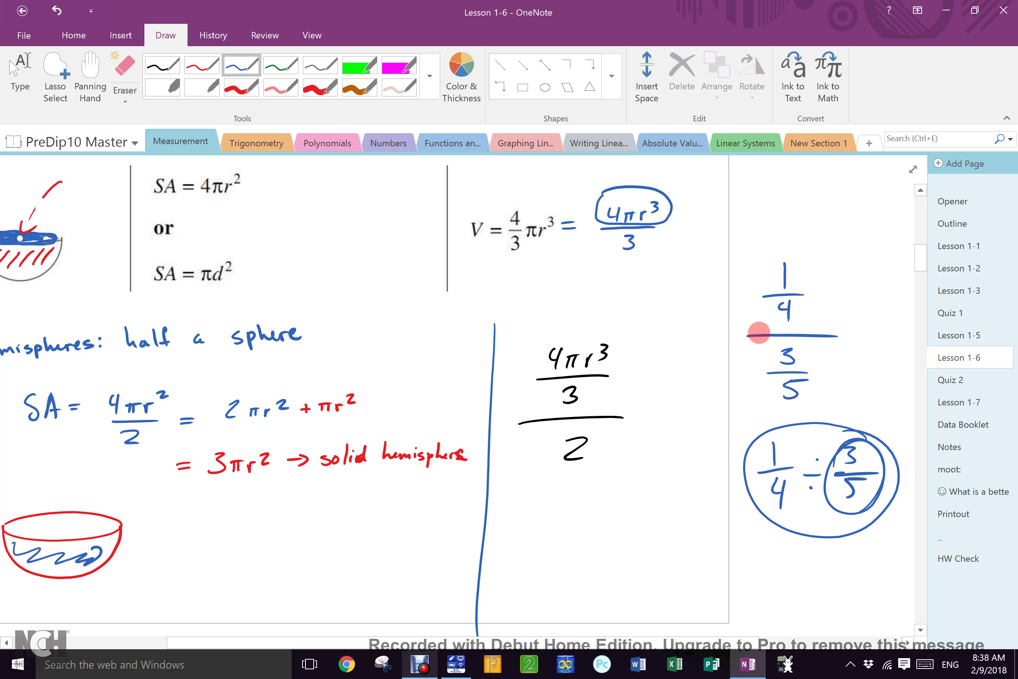
mouse_move(761, 324)
mouse_down()
mouse_move(641, 391)
mouse_move(645, 407)
mouse_up()
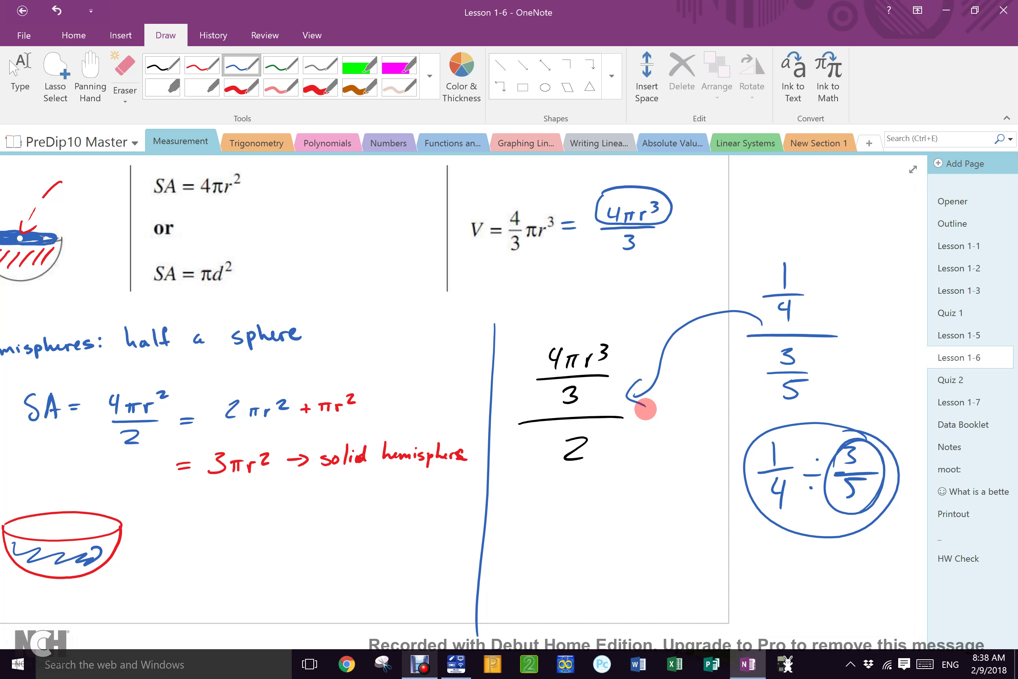
Erase the curved arrow, turn the 2 into 2/1, and write 4πr³/3 below.
drag(645, 409, 647, 381)
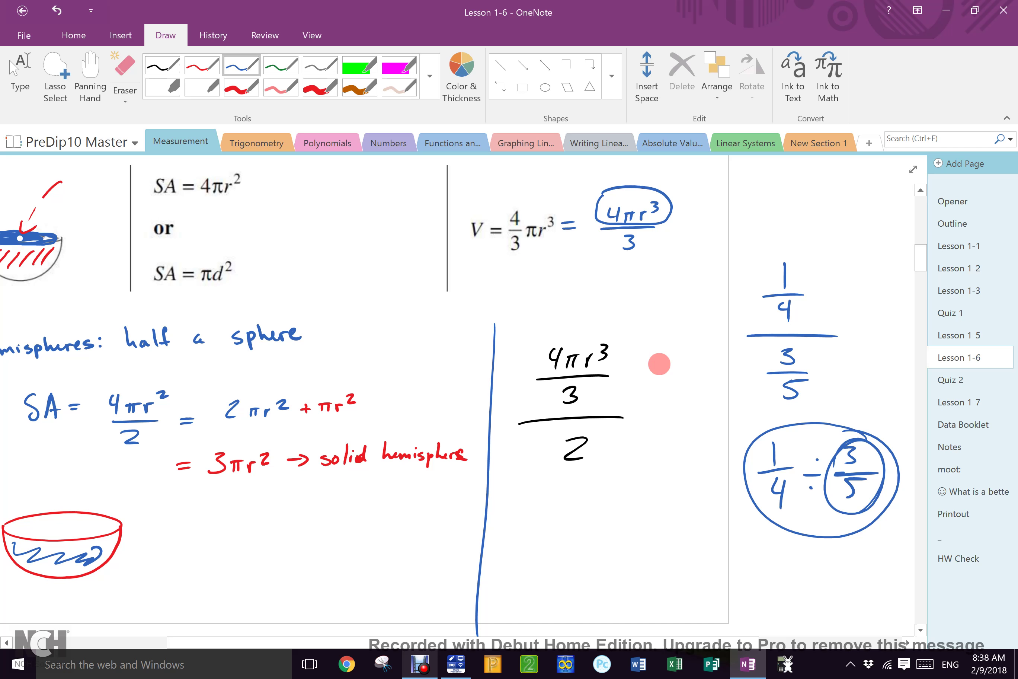
mouse_move(552, 471)
mouse_down()
mouse_move(591, 471)
mouse_move(570, 496)
mouse_up()
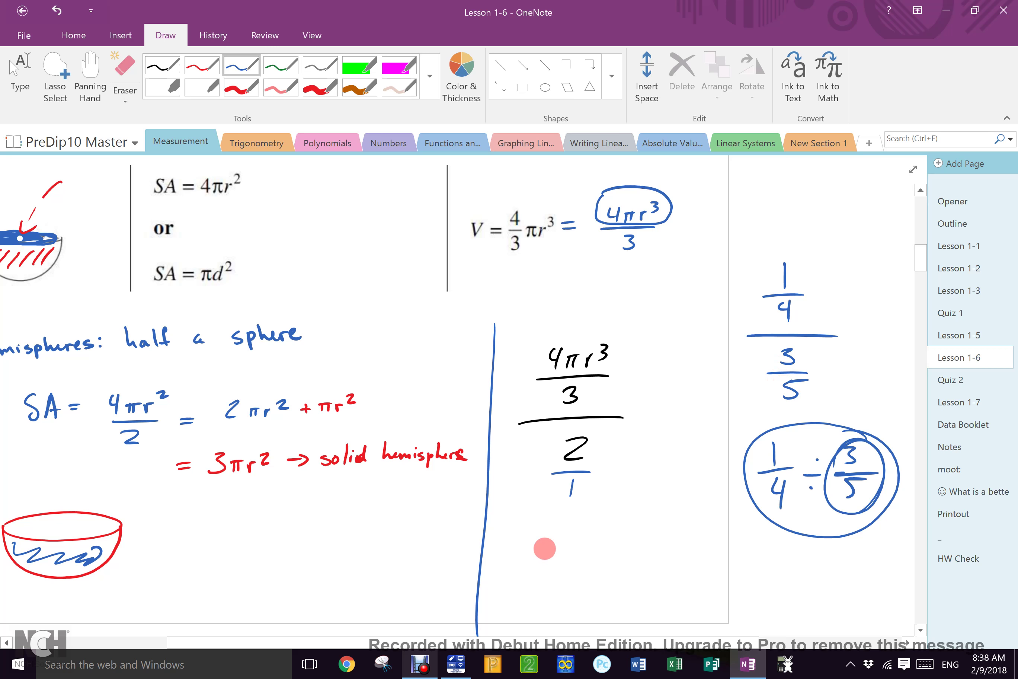
drag(529, 547, 532, 564)
drag(548, 555, 546, 563)
drag(552, 555, 582, 544)
mouse_move(514, 575)
mouse_down()
mouse_move(586, 568)
mouse_move(546, 594)
mouse_up()
Multiply by the reciprocal 1/2 and write the result = 4πr³/6.
drag(590, 565, 598, 573)
mouse_move(598, 565)
mouse_down()
mouse_move(590, 573)
mouse_move(619, 555)
mouse_move(628, 562)
mouse_up()
mouse_move(613, 568)
mouse_down()
mouse_move(626, 577)
mouse_move(650, 559)
mouse_up()
drag(638, 566, 650, 565)
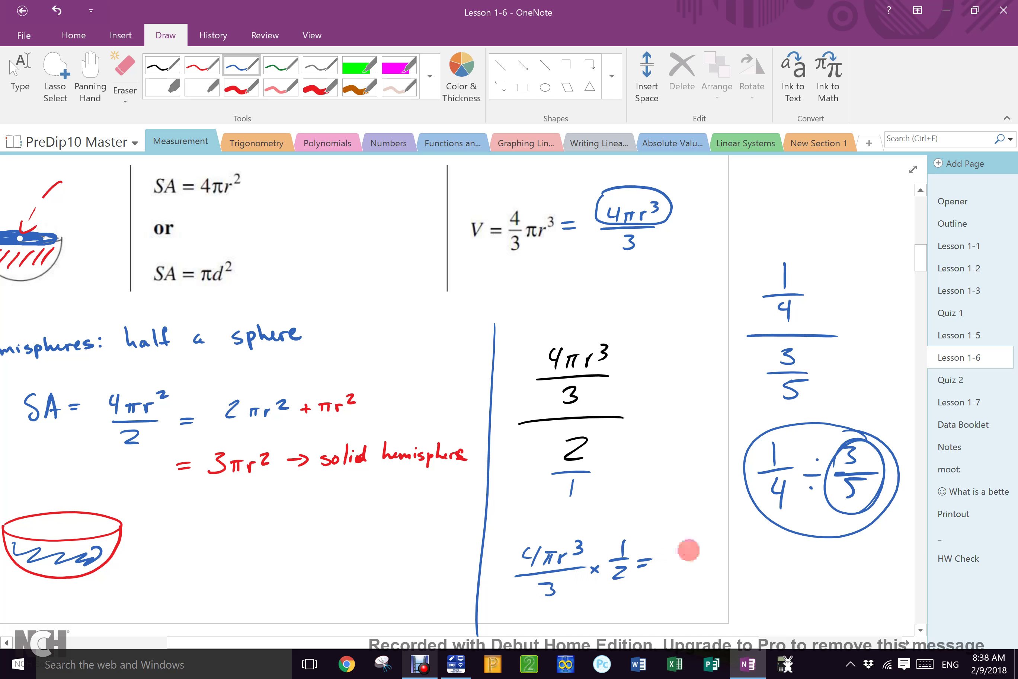
mouse_move(675, 542)
mouse_down()
mouse_move(679, 557)
mouse_move(702, 545)
mouse_move(719, 560)
mouse_move(682, 578)
mouse_move(730, 563)
mouse_move(667, 523)
mouse_up()
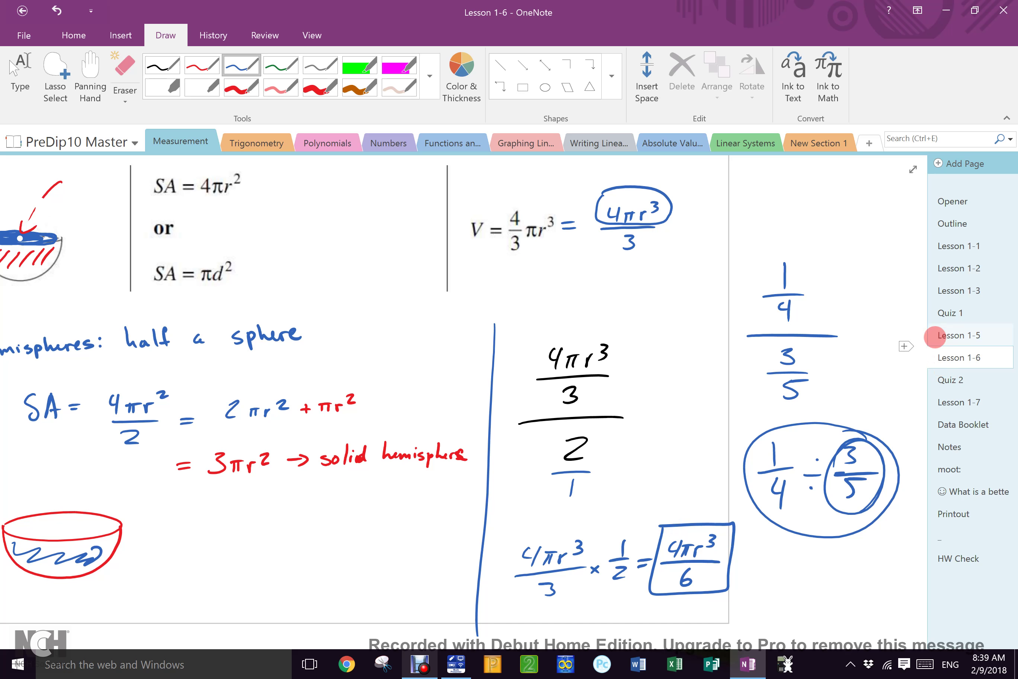
Scroll down to the basketball wrapping-paper question and handwrite a blue S beneath it.
scroll(915, 269, down, 5)
scroll(915, 275, down, 8)
drag(554, 642, 490, 632)
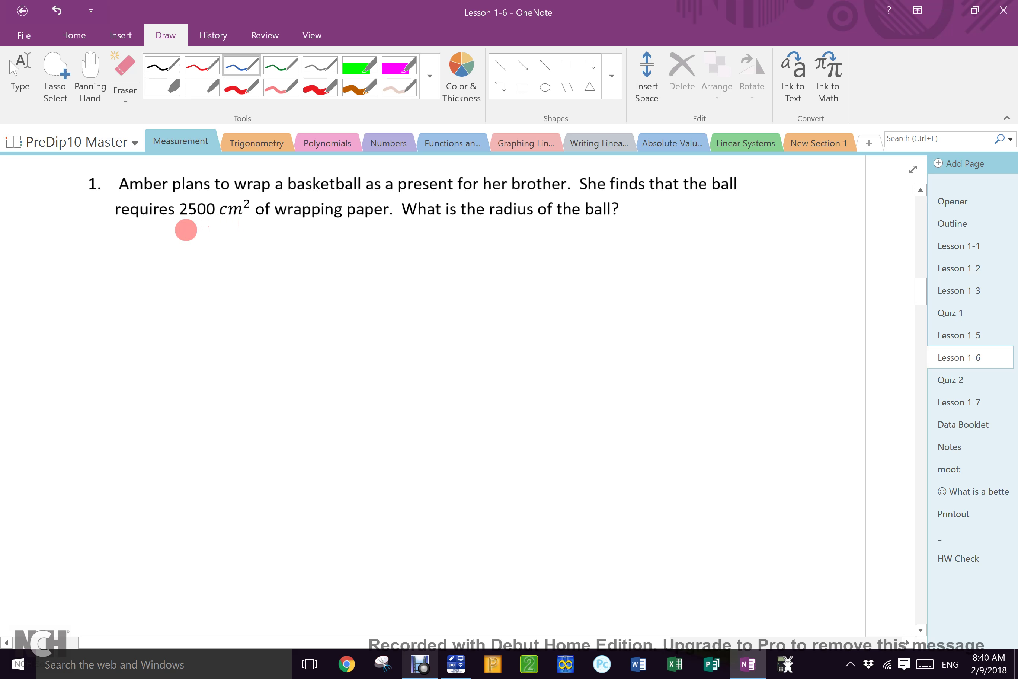
Handwrite 'SA =' beneath the 2500 cm² wrapping-paper question to begin the solution.
mouse_move(205, 241)
mouse_down()
mouse_move(195, 262)
mouse_move(239, 250)
mouse_up()
drag(230, 257, 241, 256)
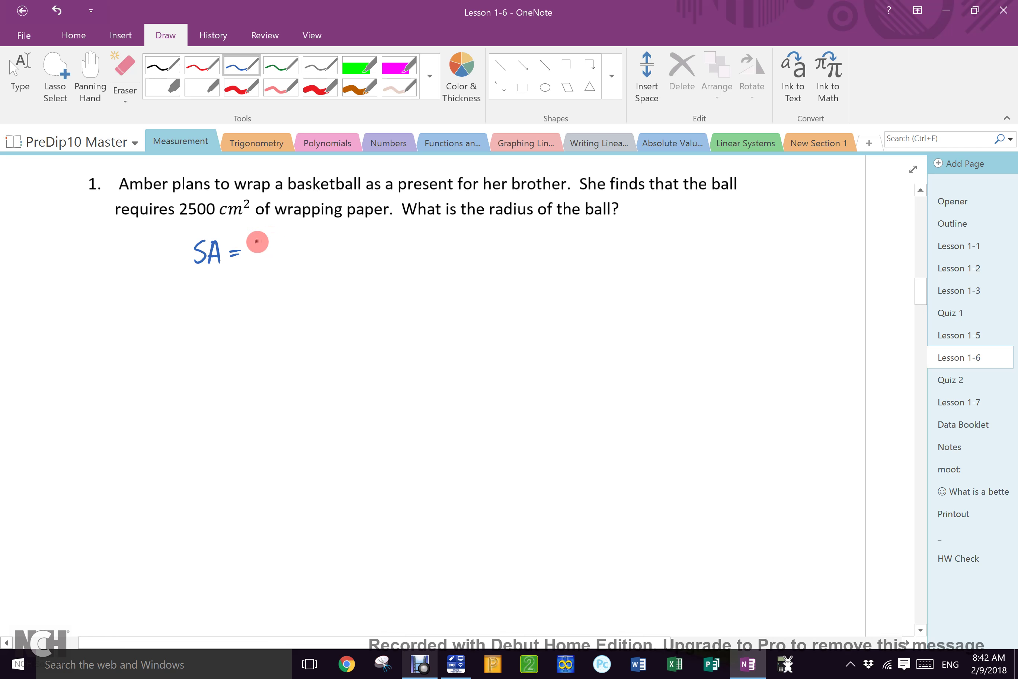
Finish inking SA = 4πr² in blue and write 2500 = 4πr² on the line beneath.
mouse_move(254, 243)
mouse_down()
mouse_move(270, 252)
mouse_move(312, 244)
mouse_up()
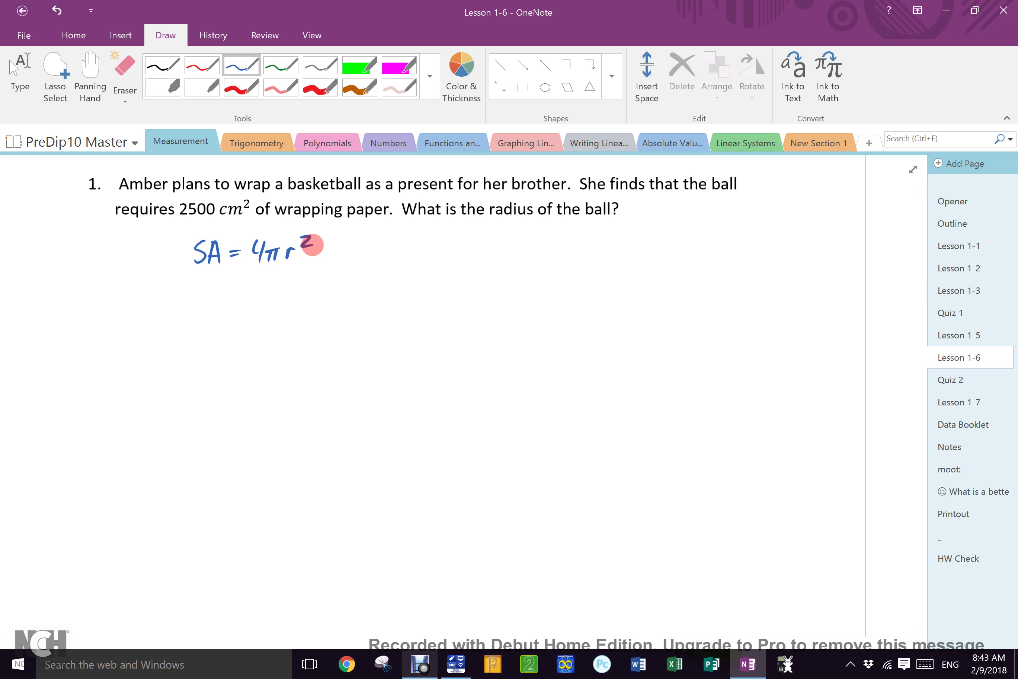
drag(159, 305, 288, 283)
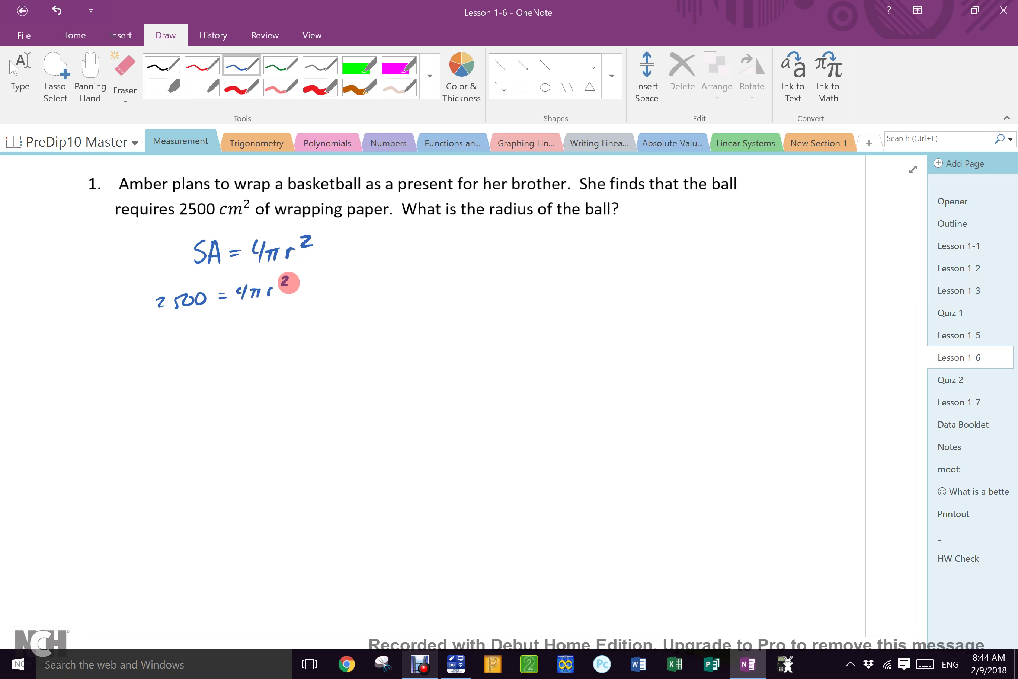
Put a fraction bar and 4 under 2500, then write 625 = πr² on the next line.
mouse_move(230, 307)
mouse_down()
mouse_move(274, 305)
mouse_move(248, 329)
mouse_up()
mouse_move(154, 315)
mouse_down()
mouse_move(207, 313)
mouse_move(169, 341)
mouse_up()
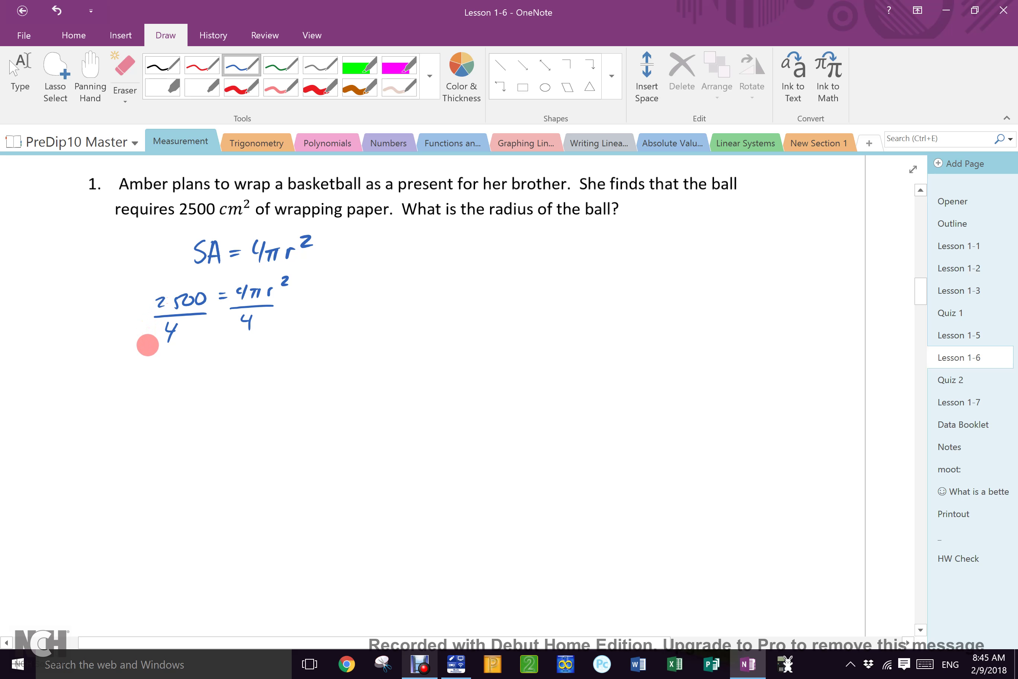
mouse_move(156, 367)
mouse_down()
mouse_move(153, 382)
mouse_move(179, 380)
mouse_up()
drag(183, 369, 268, 363)
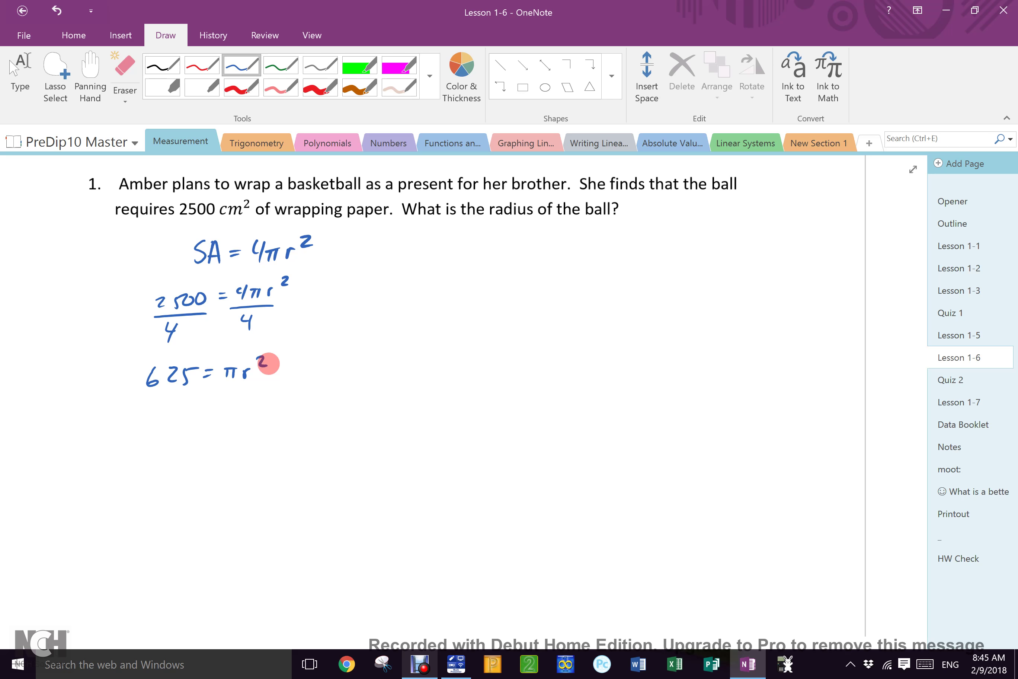
mouse_move(215, 384)
mouse_down()
mouse_move(252, 384)
mouse_move(223, 403)
mouse_up()
mouse_move(231, 393)
mouse_down()
mouse_move(229, 402)
mouse_move(244, 394)
mouse_up()
mouse_move(141, 389)
mouse_down()
mouse_move(197, 388)
mouse_move(157, 407)
mouse_up()
drag(168, 397, 166, 407)
drag(154, 398, 180, 398)
mouse_move(216, 457)
mouse_down()
mouse_move(234, 432)
mouse_move(242, 439)
mouse_move(204, 445)
mouse_up()
drag(193, 451, 205, 451)
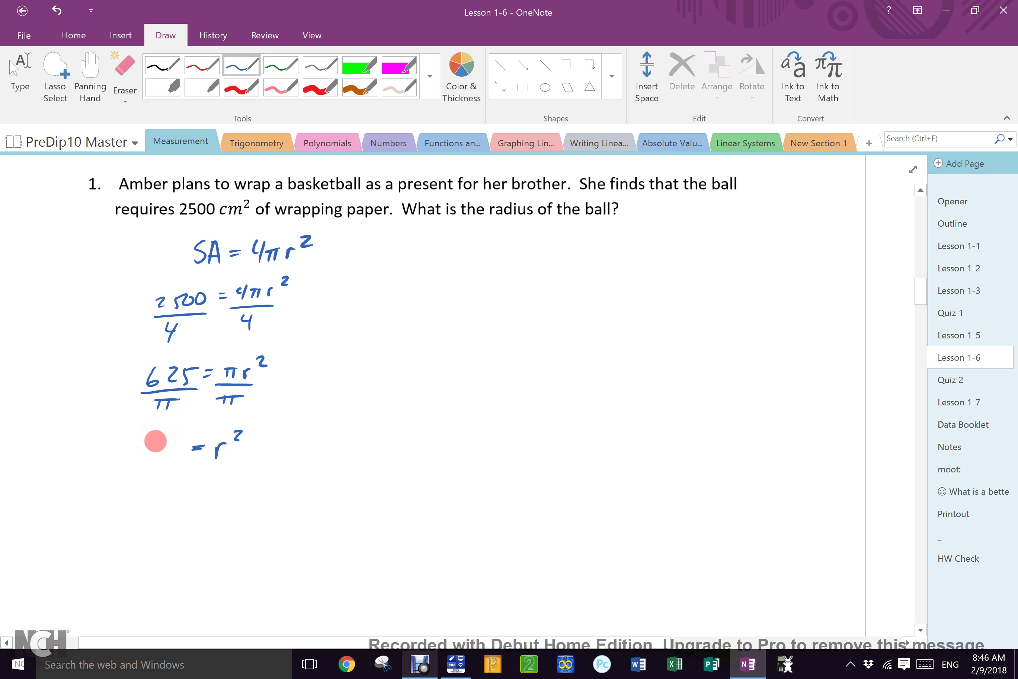
mouse_move(132, 444)
mouse_down()
mouse_move(125, 468)
mouse_move(154, 451)
mouse_move(149, 464)
mouse_move(164, 468)
mouse_up()
click(156, 460)
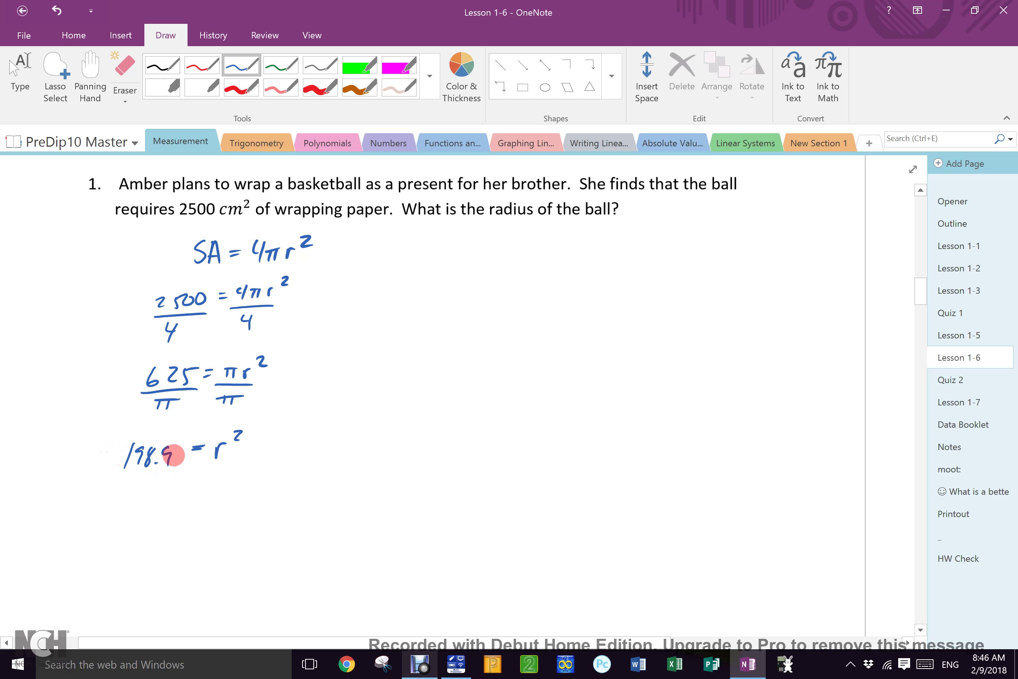
mouse_move(111, 454)
mouse_down()
mouse_move(112, 465)
mouse_move(179, 423)
mouse_move(212, 445)
mouse_move(247, 423)
mouse_up()
mouse_move(207, 514)
mouse_down()
mouse_move(217, 500)
mouse_move(191, 503)
mouse_up()
drag(181, 512, 192, 511)
drag(114, 507, 108, 523)
mouse_move(119, 506)
mouse_down()
mouse_move(117, 517)
mouse_move(131, 515)
mouse_up()
mouse_move(128, 508)
mouse_down()
mouse_move(127, 522)
mouse_move(159, 522)
mouse_up()
click(138, 520)
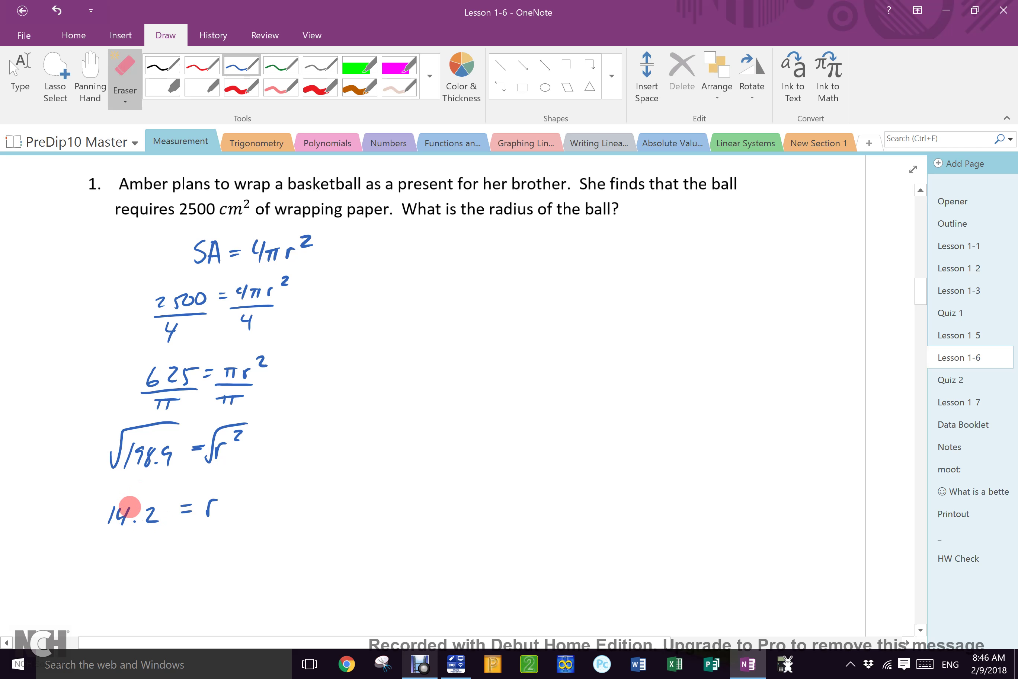
drag(132, 510, 150, 522)
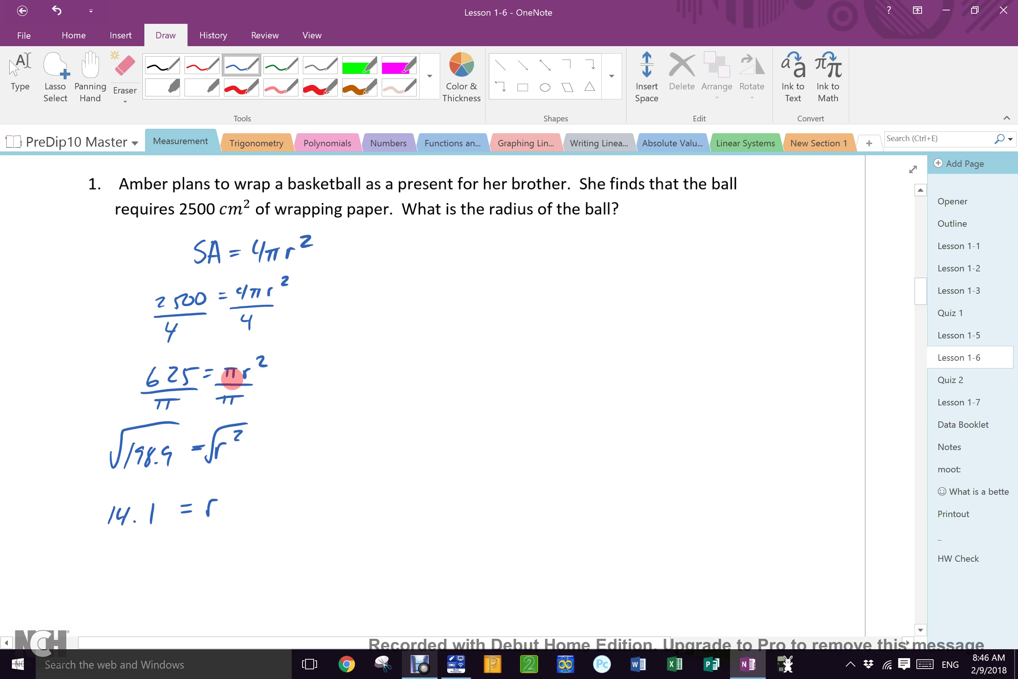
mouse_move(420, 383)
mouse_down()
mouse_move(440, 384)
mouse_move(430, 409)
mouse_move(457, 393)
mouse_up()
drag(471, 379, 480, 385)
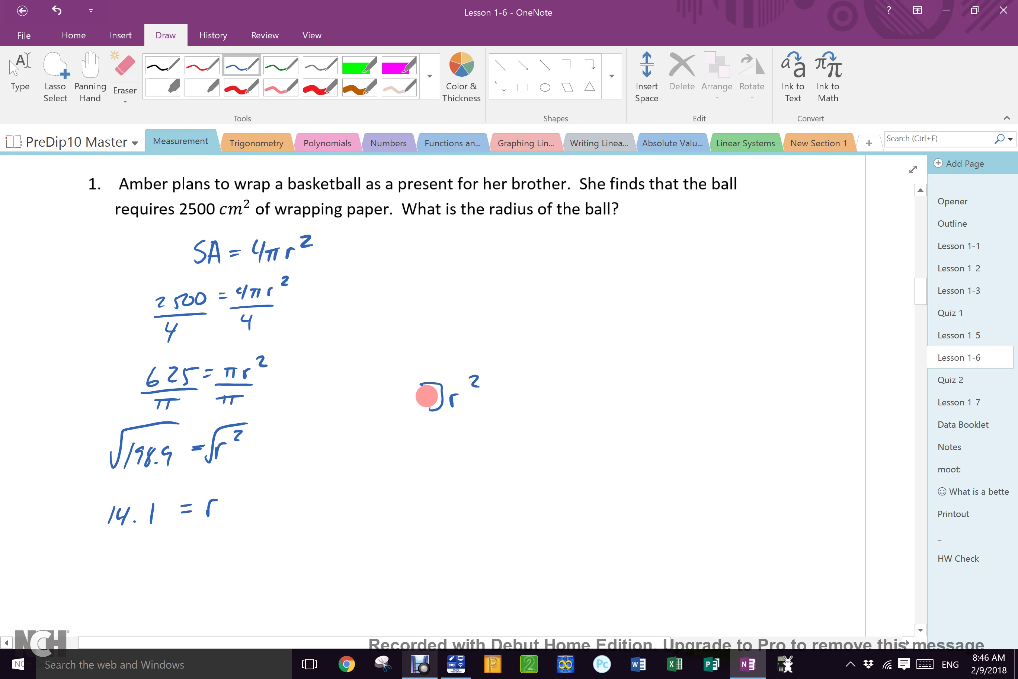
drag(502, 394, 420, 382)
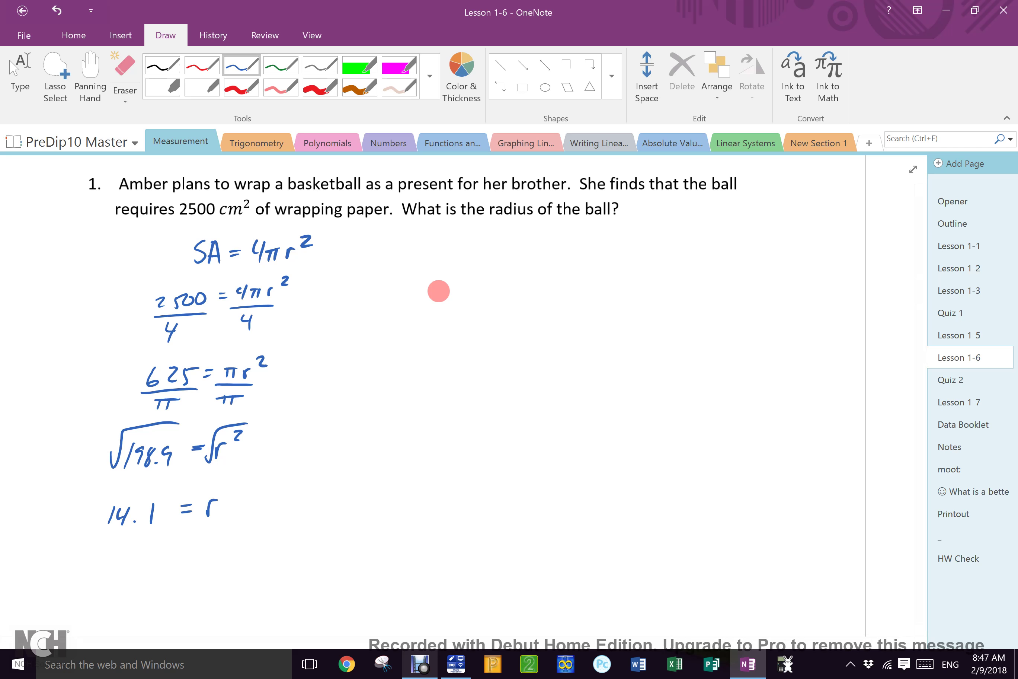
Write a side example __ + 5 = 8, then erase it from the page.
drag(429, 270, 578, 225)
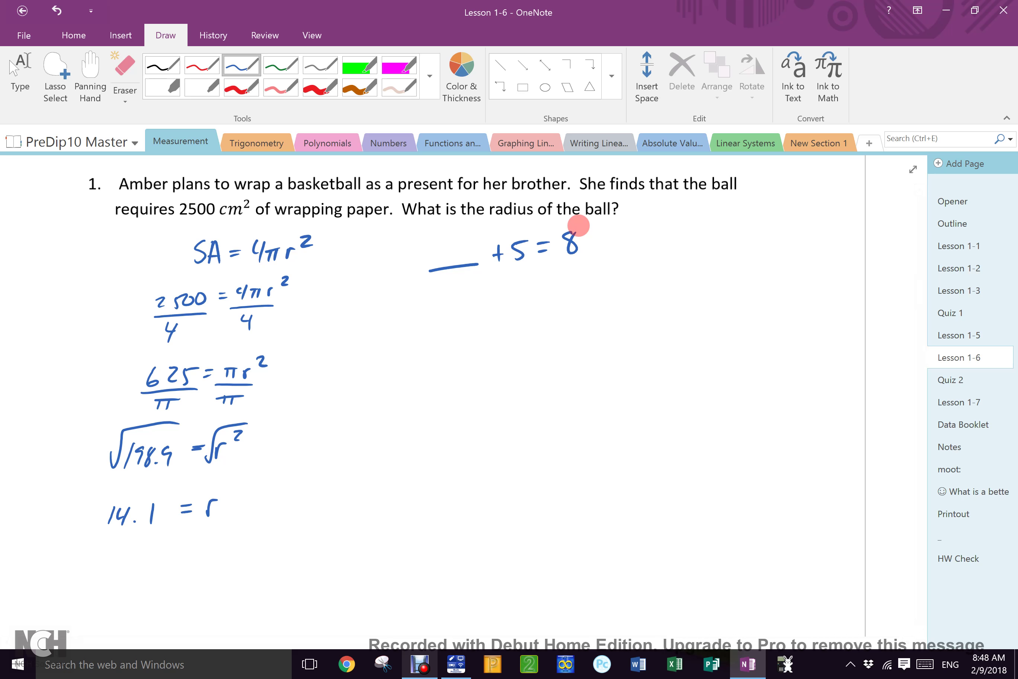
mouse_move(465, 250)
mouse_down()
mouse_move(480, 258)
mouse_move(575, 236)
mouse_move(531, 254)
mouse_up()
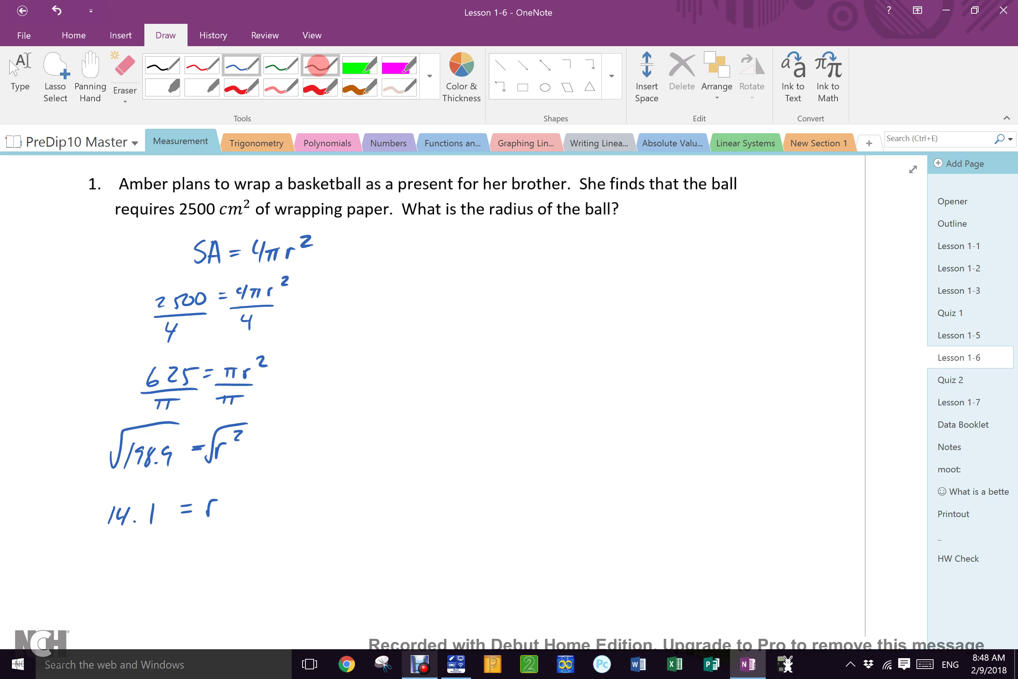
In red ink, draw an arrow right from SA = 4πr² and rewrite SA = 4πr² at its tip.
click(202, 66)
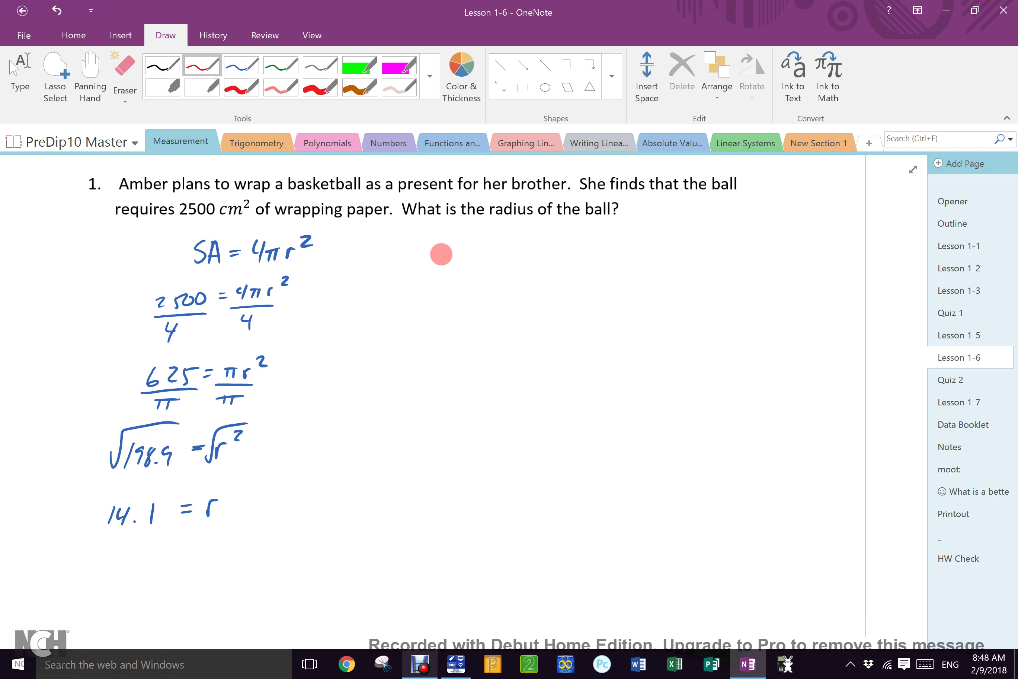
mouse_move(323, 249)
mouse_down()
mouse_move(427, 238)
mouse_move(432, 250)
mouse_up()
mouse_move(518, 240)
mouse_down()
mouse_move(510, 257)
mouse_move(558, 243)
mouse_up()
mouse_move(547, 250)
mouse_down()
mouse_move(589, 234)
mouse_move(652, 235)
mouse_up()
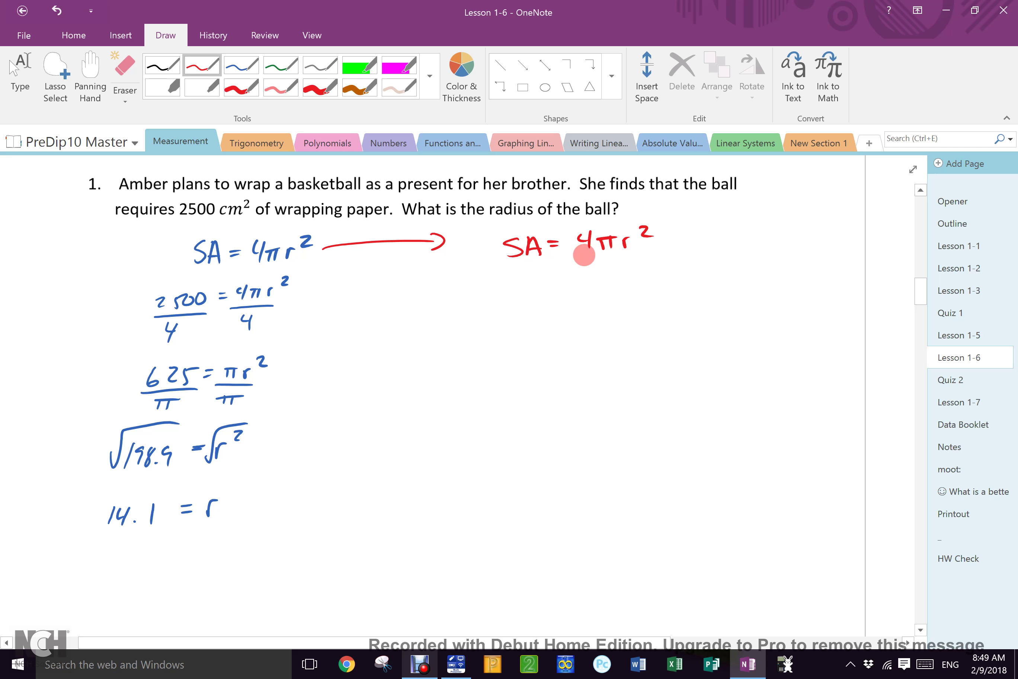
Divide both sides of the red SA = 4πr² by 4π and cancel the 4π on the right.
mouse_move(575, 260)
mouse_down()
mouse_move(628, 255)
mouse_move(599, 281)
mouse_move(613, 270)
mouse_move(609, 281)
mouse_up()
mouse_move(502, 266)
mouse_down()
mouse_move(544, 260)
mouse_move(519, 286)
mouse_move(540, 272)
mouse_up()
drag(530, 276, 528, 287)
drag(578, 247, 618, 235)
drag(582, 282, 620, 266)
Write the simplified line SA/4π = r² below in red.
mouse_move(521, 329)
mouse_down()
mouse_move(498, 348)
mouse_move(532, 351)
mouse_up()
mouse_move(535, 339)
mouse_down()
mouse_move(519, 344)
mouse_move(539, 356)
mouse_move(508, 376)
mouse_up()
mouse_move(504, 367)
mouse_down()
mouse_move(501, 382)
mouse_move(535, 367)
mouse_up()
drag(519, 372, 515, 382)
mouse_move(529, 370)
mouse_down()
mouse_move(528, 381)
mouse_move(570, 357)
mouse_up()
drag(557, 374, 623, 345)
drag(464, 372, 532, 310)
Square-root both sides and conclude r = √(SA/4π) on the next line.
mouse_move(572, 365)
mouse_down()
mouse_move(589, 340)
mouse_move(630, 317)
mouse_up()
mouse_move(573, 436)
mouse_down()
mouse_move(590, 414)
mouse_move(550, 416)
mouse_up()
drag(539, 428, 551, 425)
mouse_move(458, 438)
mouse_down()
mouse_move(521, 411)
mouse_move(478, 434)
mouse_up()
drag(495, 416, 501, 435)
mouse_move(489, 429)
mouse_down()
mouse_move(503, 435)
mouse_move(490, 449)
mouse_up()
mouse_move(486, 440)
mouse_down()
mouse_move(484, 455)
mouse_move(501, 442)
mouse_up()
drag(497, 444, 494, 454)
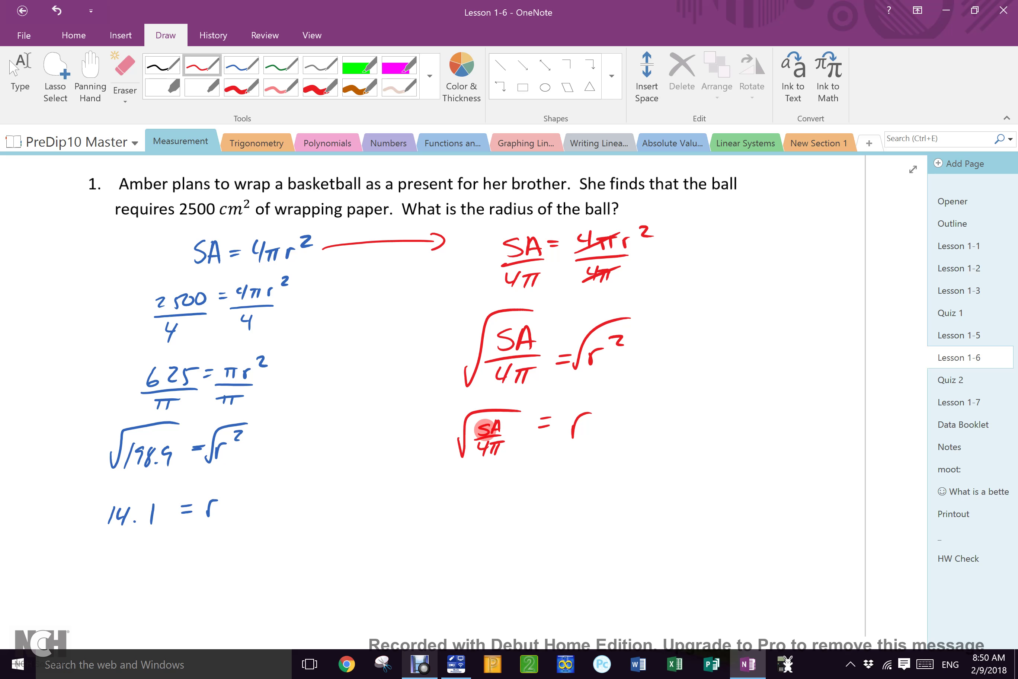
drag(918, 288, 922, 312)
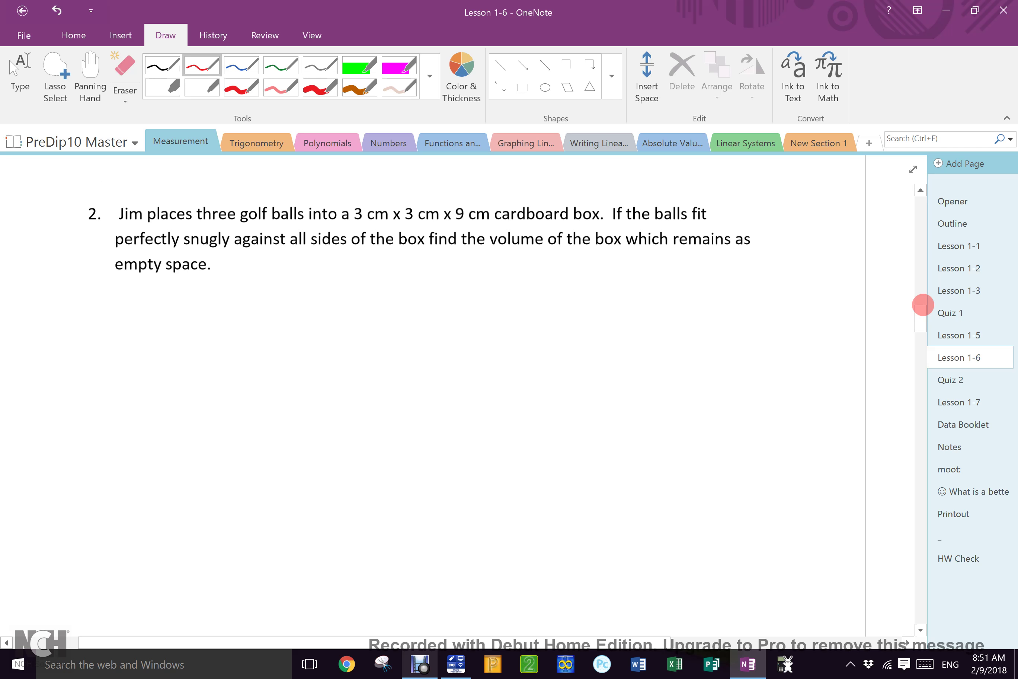
mouse_move(918, 316)
mouse_down()
mouse_move(919, 348)
mouse_move(915, 309)
mouse_move(922, 315)
mouse_up()
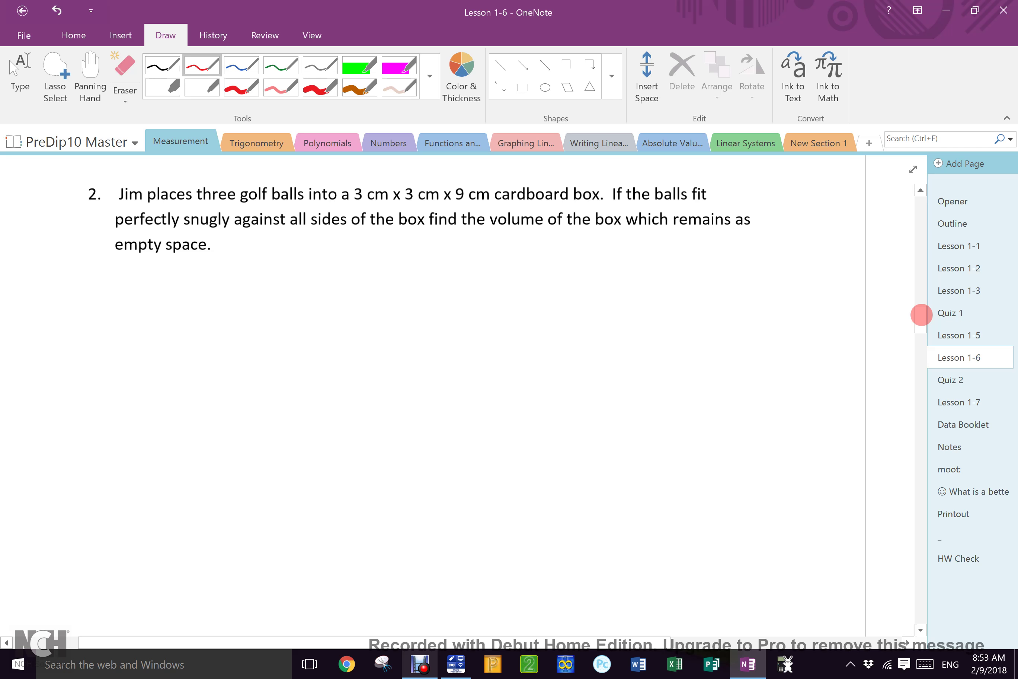
Sketch a 3D rectangular box in red ink.
drag(93, 300, 82, 453)
mouse_move(100, 298)
mouse_down()
mouse_move(192, 328)
mouse_move(104, 458)
mouse_up()
mouse_move(90, 299)
mouse_down()
mouse_move(186, 250)
mouse_move(216, 253)
mouse_up()
mouse_move(185, 289)
mouse_down()
mouse_move(226, 259)
mouse_move(220, 408)
mouse_up()
drag(189, 446, 224, 403)
Draw three blue golf balls stacked inside the box.
click(242, 66)
mouse_move(106, 367)
mouse_down()
mouse_move(133, 439)
mouse_move(121, 371)
mouse_up()
mouse_move(131, 316)
mouse_down()
mouse_move(117, 354)
mouse_move(119, 315)
mouse_up()
mouse_move(156, 280)
mouse_down()
mouse_move(177, 315)
mouse_move(150, 287)
mouse_up()
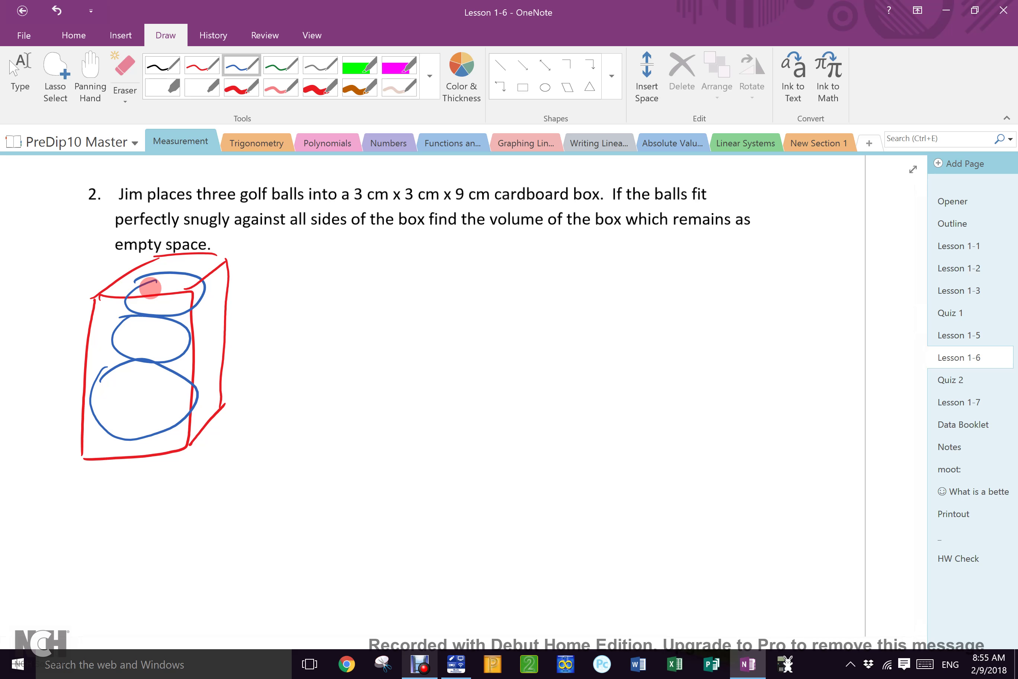
Write Vprism with a minus sign, and 'Box' beneath it in green.
mouse_move(318, 255)
mouse_down()
mouse_move(336, 253)
mouse_move(345, 281)
mouse_move(357, 268)
mouse_move(409, 264)
mouse_move(410, 273)
mouse_up()
click(268, 65)
drag(332, 300, 334, 319)
drag(350, 306, 368, 320)
drag(368, 305, 357, 321)
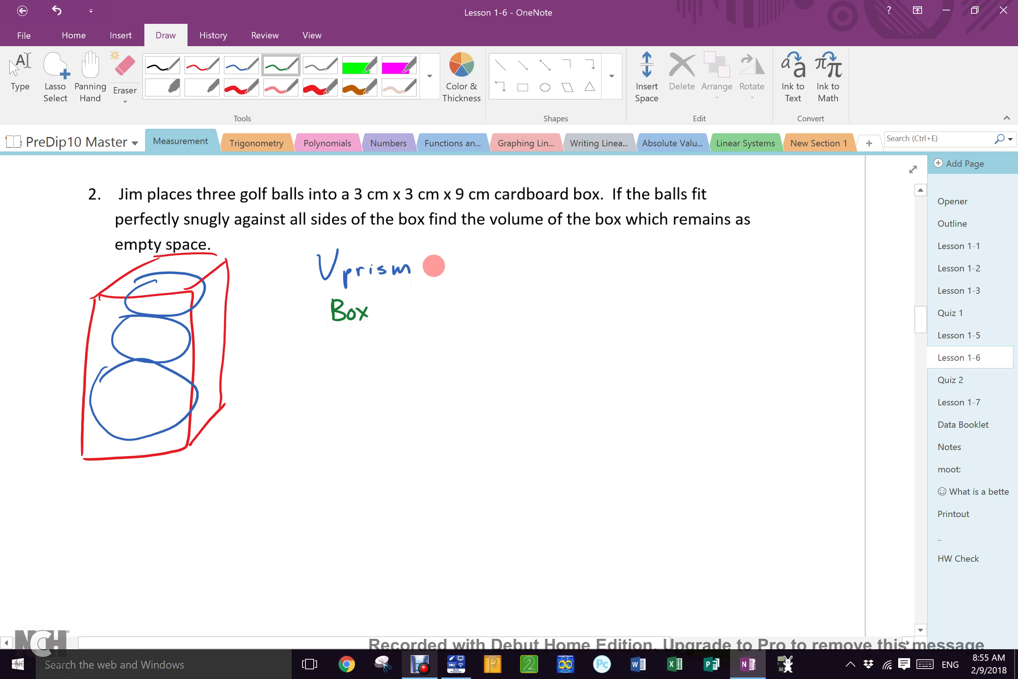
mouse_move(433, 269)
mouse_down()
mouse_move(488, 247)
mouse_move(500, 273)
mouse_move(524, 273)
mouse_up()
Add VBalls in blue after the minus, and '− 3 spheres' in green below it.
click(241, 66)
drag(531, 255, 536, 272)
drag(430, 303, 443, 303)
click(163, 64)
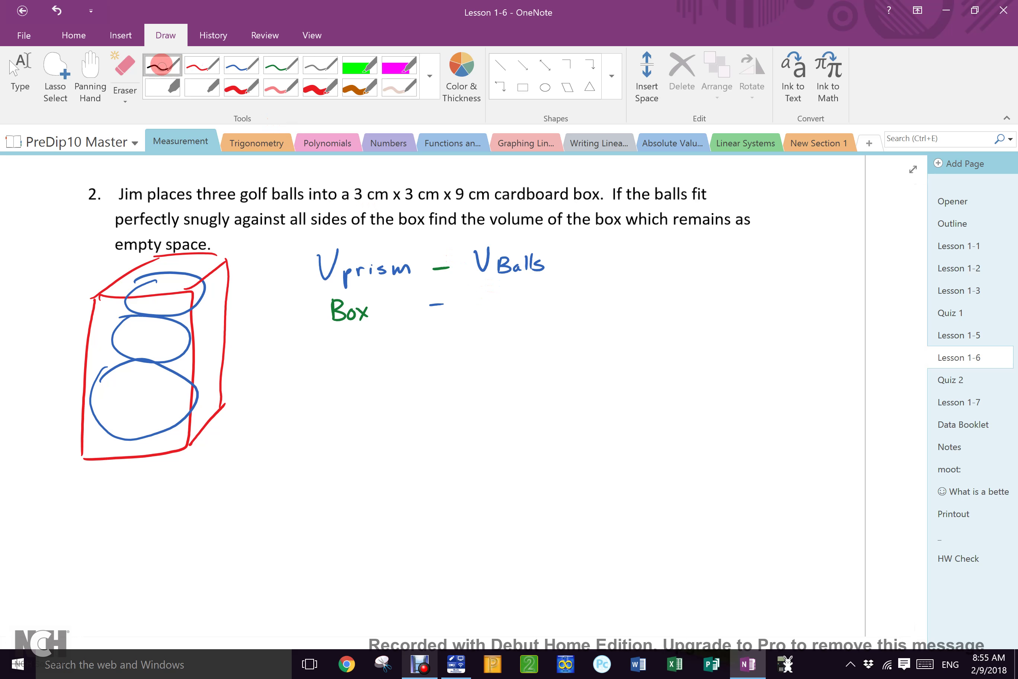
click(280, 66)
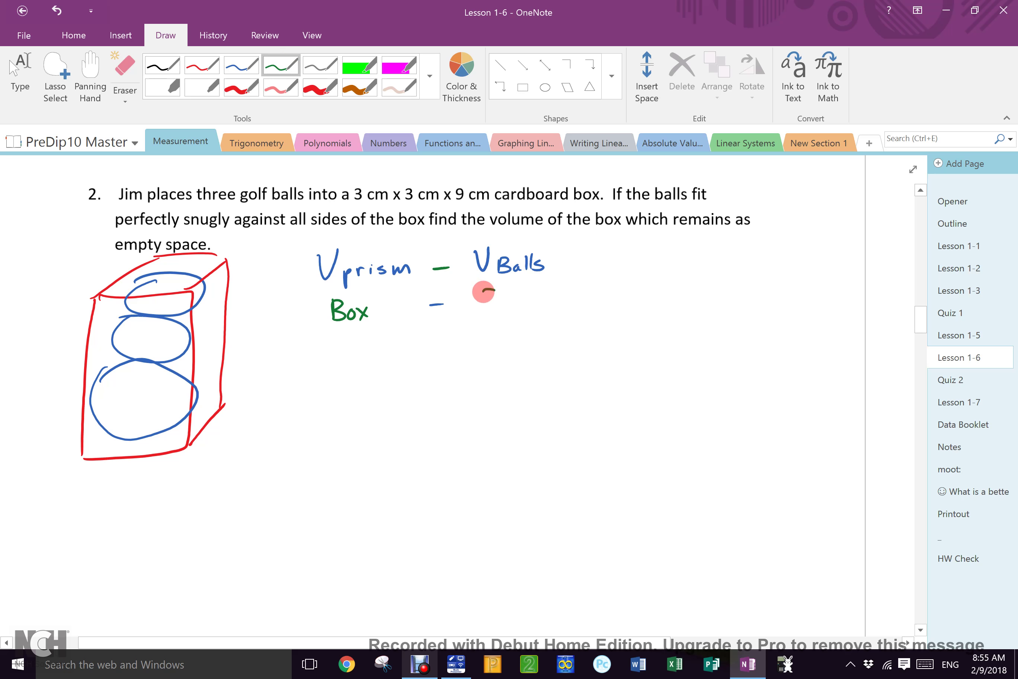
mouse_move(484, 289)
mouse_down()
mouse_move(485, 304)
mouse_move(529, 295)
mouse_move(587, 302)
mouse_up()
click(170, 65)
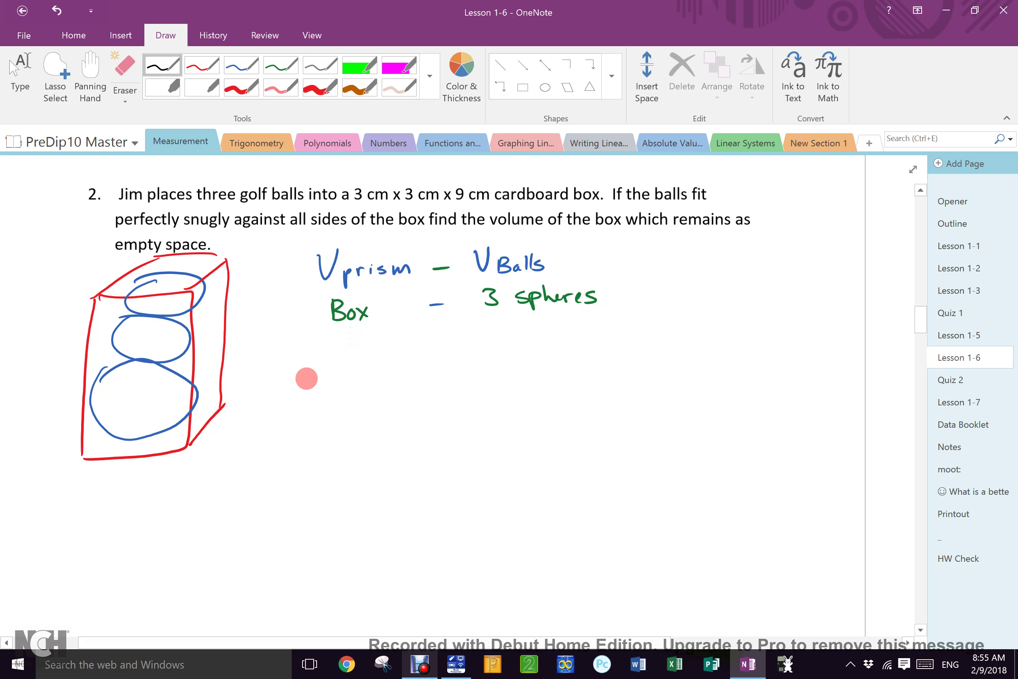
Write lwh − 3(4πr³/3) below Box and cancel the two 3s.
drag(314, 369, 316, 399)
mouse_move(328, 382)
mouse_down()
mouse_move(335, 391)
mouse_move(350, 376)
mouse_move(366, 396)
mouse_move(435, 384)
mouse_move(471, 405)
mouse_up()
drag(492, 365, 500, 375)
mouse_move(498, 363)
mouse_down()
mouse_move(497, 380)
mouse_move(522, 366)
mouse_move(544, 369)
mouse_up()
drag(477, 386, 537, 380)
drag(510, 388, 521, 397)
drag(554, 353, 552, 394)
drag(449, 367, 424, 388)
drag(535, 384, 504, 408)
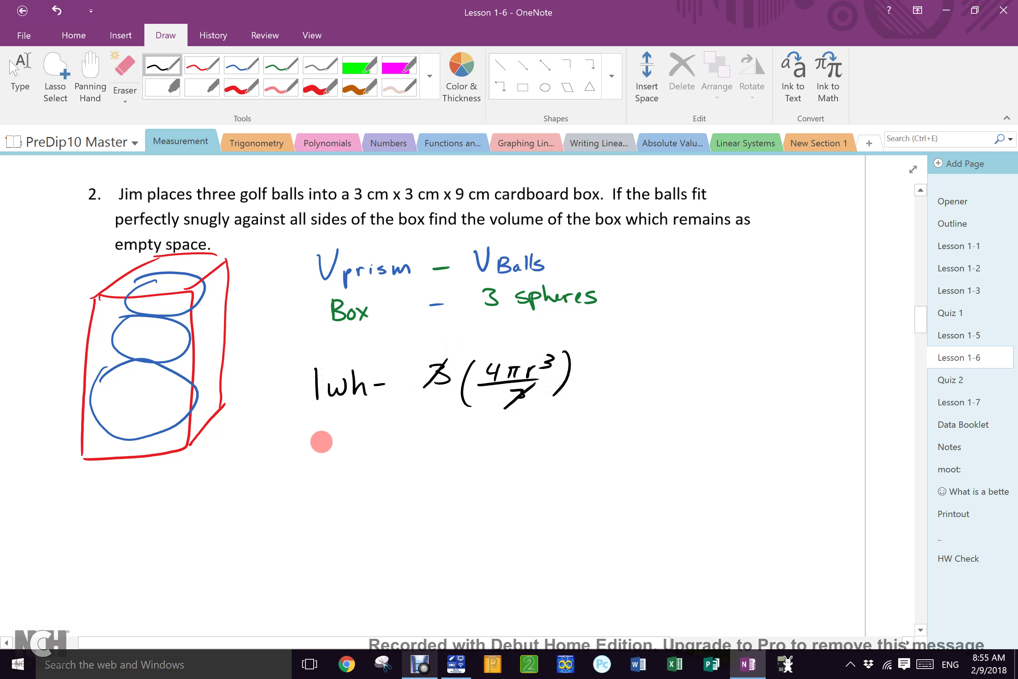
Write lwh − 4πr³, then substitute it as (3)(3)(9) − 4π(1.5)³.
mouse_move(323, 438)
mouse_down()
mouse_move(319, 472)
mouse_move(350, 455)
mouse_up()
mouse_move(363, 447)
mouse_down()
mouse_move(360, 468)
mouse_move(375, 470)
mouse_move(506, 447)
mouse_up()
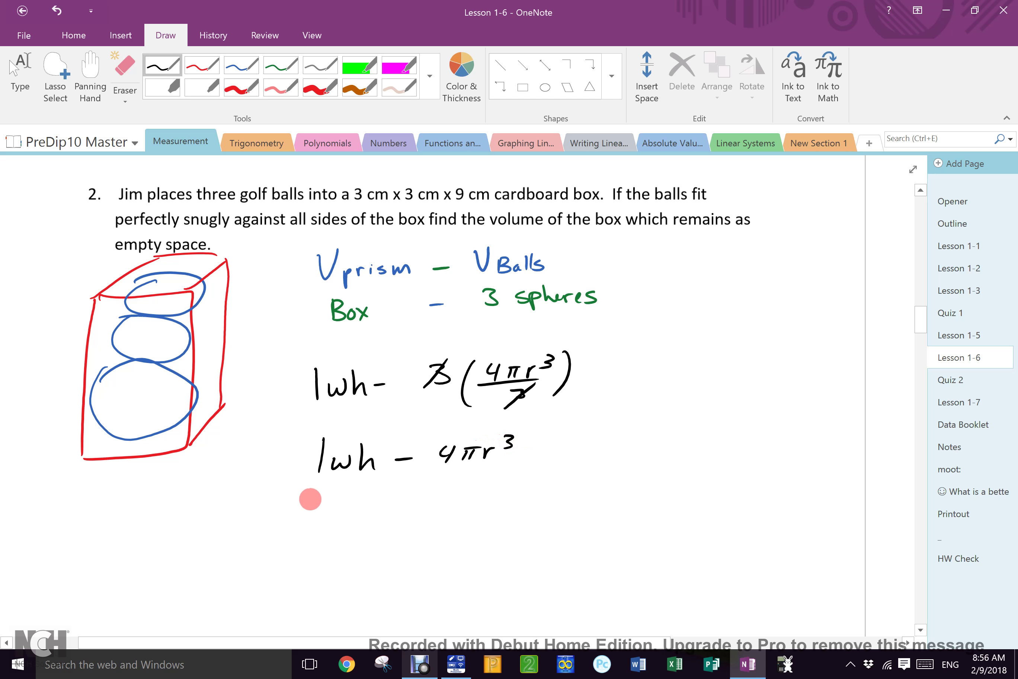
mouse_move(307, 498)
mouse_down()
mouse_move(296, 513)
mouse_move(317, 511)
mouse_up()
mouse_move(327, 490)
mouse_down()
mouse_move(324, 513)
mouse_move(348, 512)
mouse_up()
mouse_move(356, 496)
mouse_down()
mouse_move(356, 512)
mouse_move(377, 513)
mouse_move(473, 493)
mouse_up()
mouse_move(461, 495)
mouse_down()
mouse_move(457, 504)
mouse_move(510, 501)
mouse_move(518, 488)
mouse_up()
click(502, 496)
mouse_move(525, 481)
mouse_down()
mouse_move(527, 502)
mouse_move(543, 486)
mouse_up()
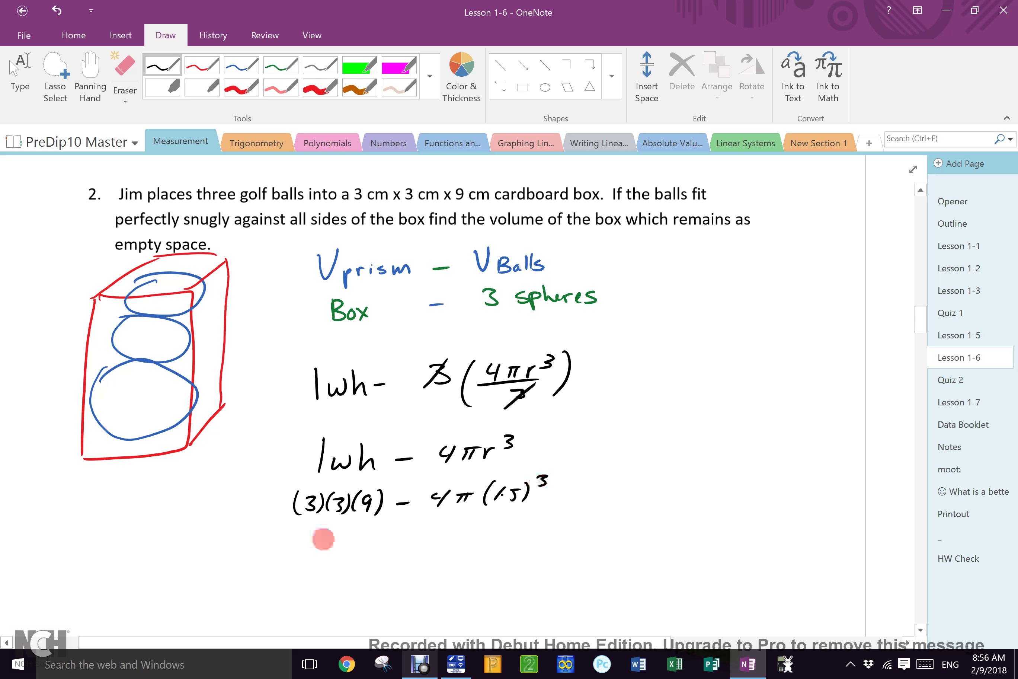
Replace the started 27 − line with 81 − 13.5π on the next line.
drag(327, 540, 340, 550)
mouse_move(348, 539)
mouse_down()
mouse_move(357, 536)
mouse_move(353, 552)
mouse_move(390, 543)
mouse_up()
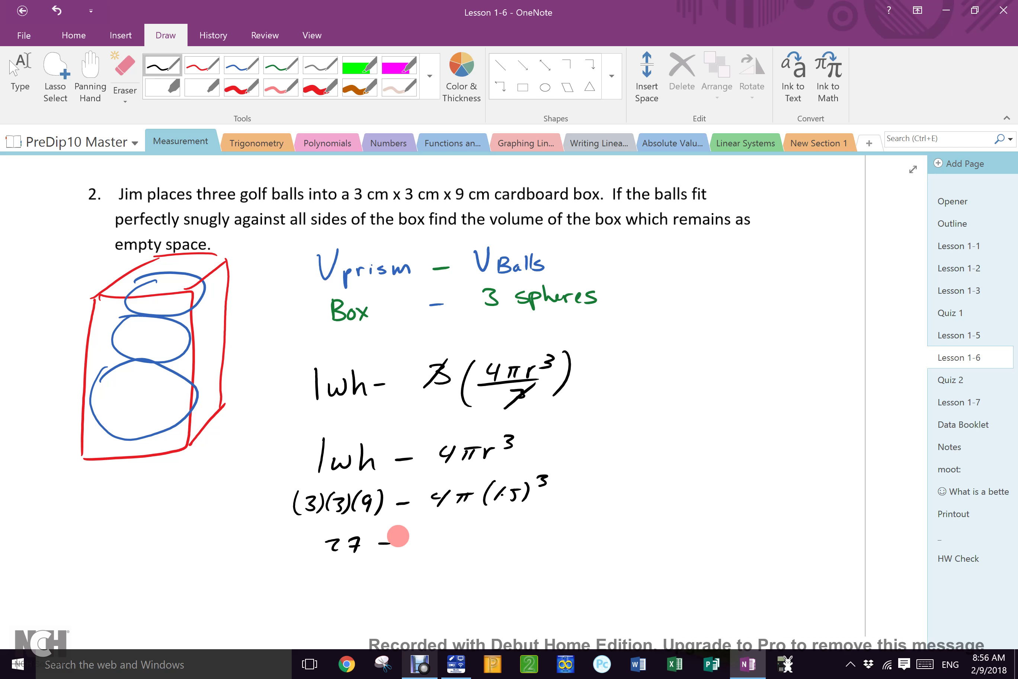
drag(409, 537, 407, 549)
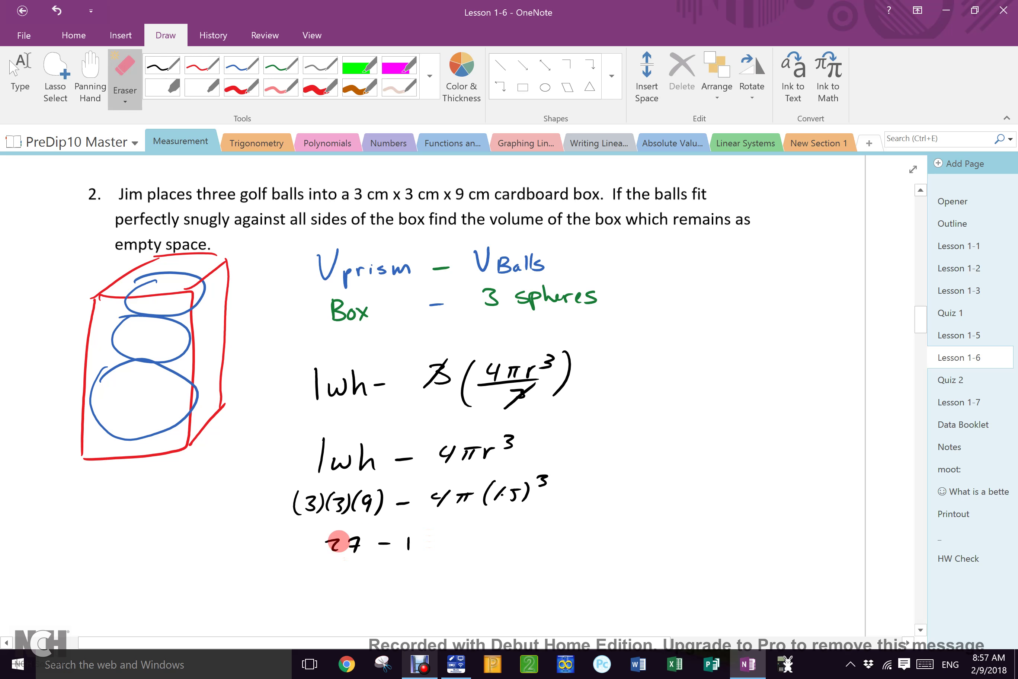
mouse_move(334, 543)
mouse_down()
mouse_move(363, 533)
mouse_move(319, 528)
mouse_move(336, 545)
mouse_move(334, 529)
mouse_move(351, 538)
mouse_move(354, 555)
mouse_up()
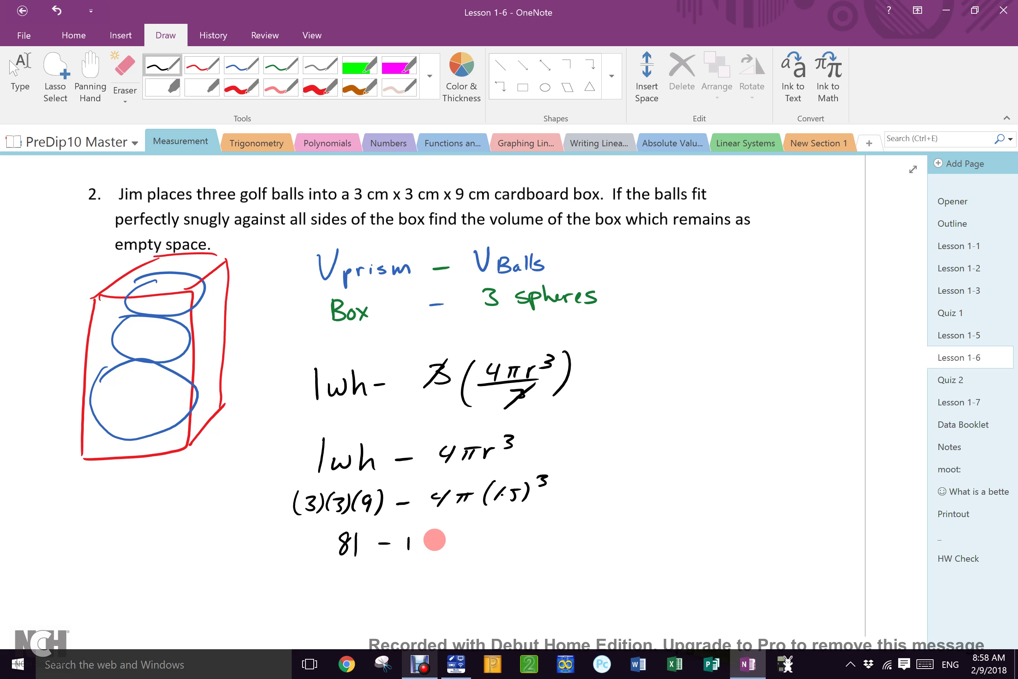
mouse_move(417, 532)
mouse_down()
mouse_move(428, 539)
mouse_move(418, 547)
mouse_move(479, 534)
mouse_move(461, 547)
mouse_up()
click(434, 544)
mouse_move(474, 534)
mouse_down()
mouse_move(472, 547)
mouse_move(511, 539)
mouse_up()
Highlight the line 81 − 13.5π with the green highlighter.
click(359, 66)
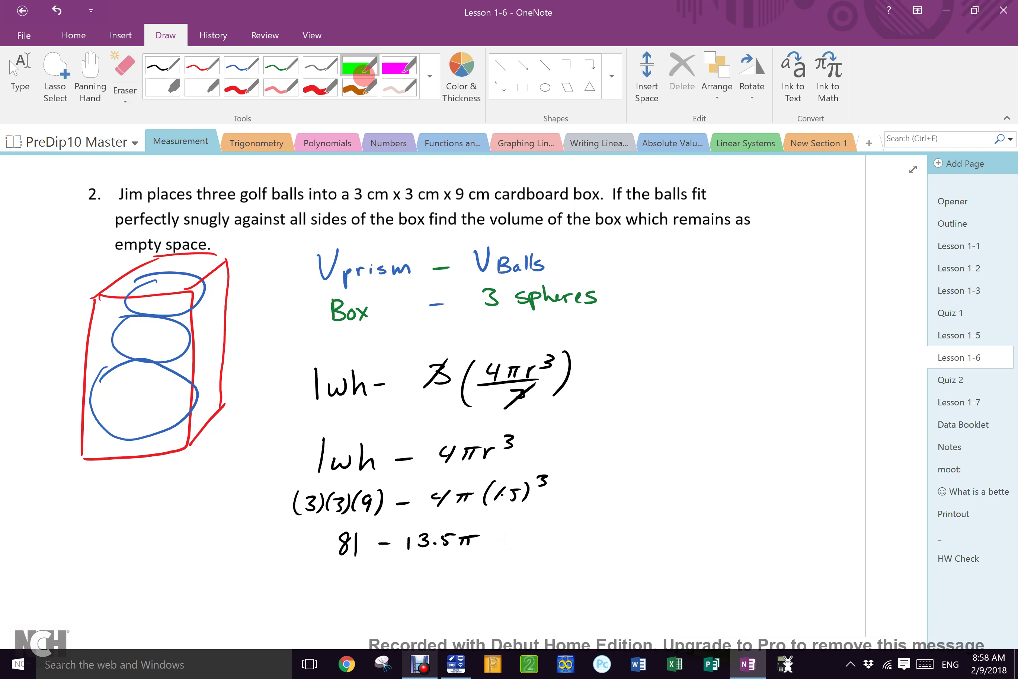
drag(326, 544, 500, 535)
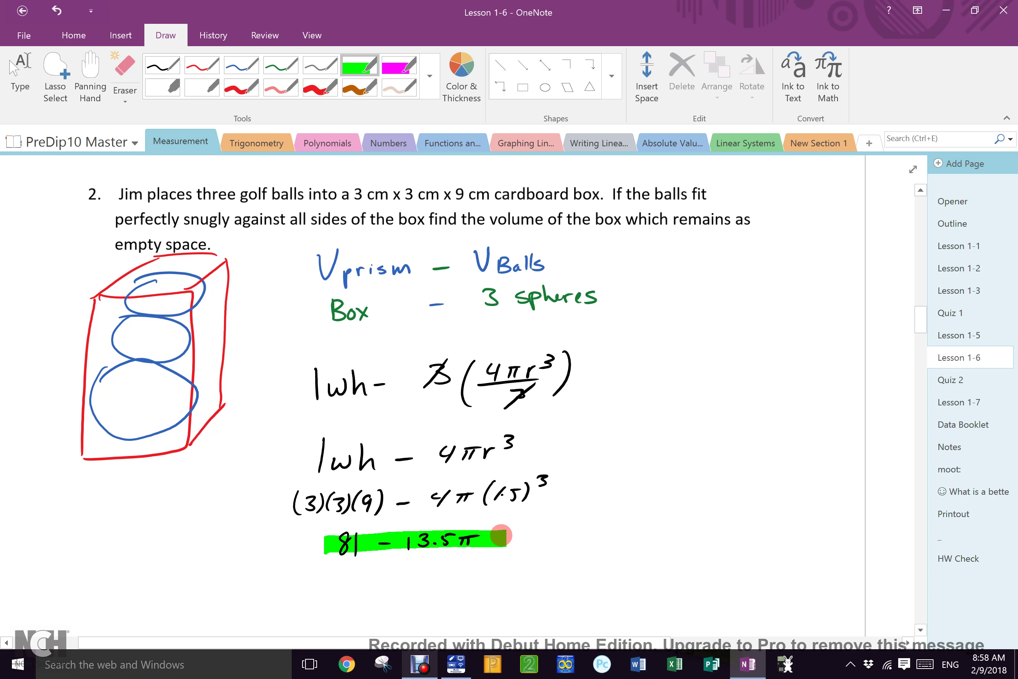
Remove the stray green mark and ink = 38.7 cm³ in black after 81 − 13.5π.
drag(518, 538, 528, 538)
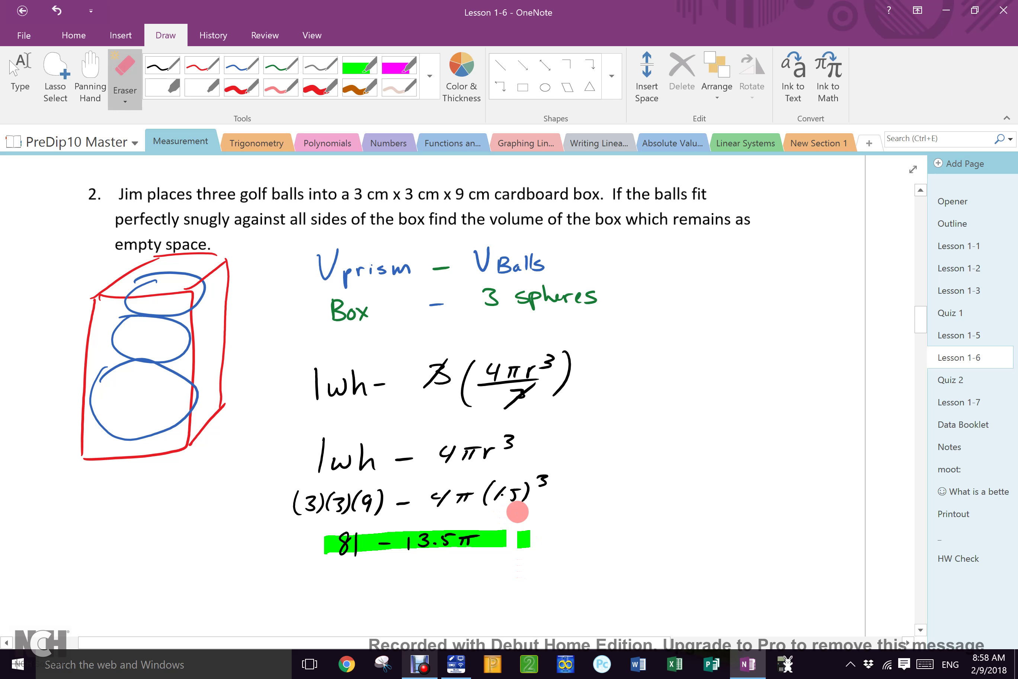
click(524, 538)
click(160, 65)
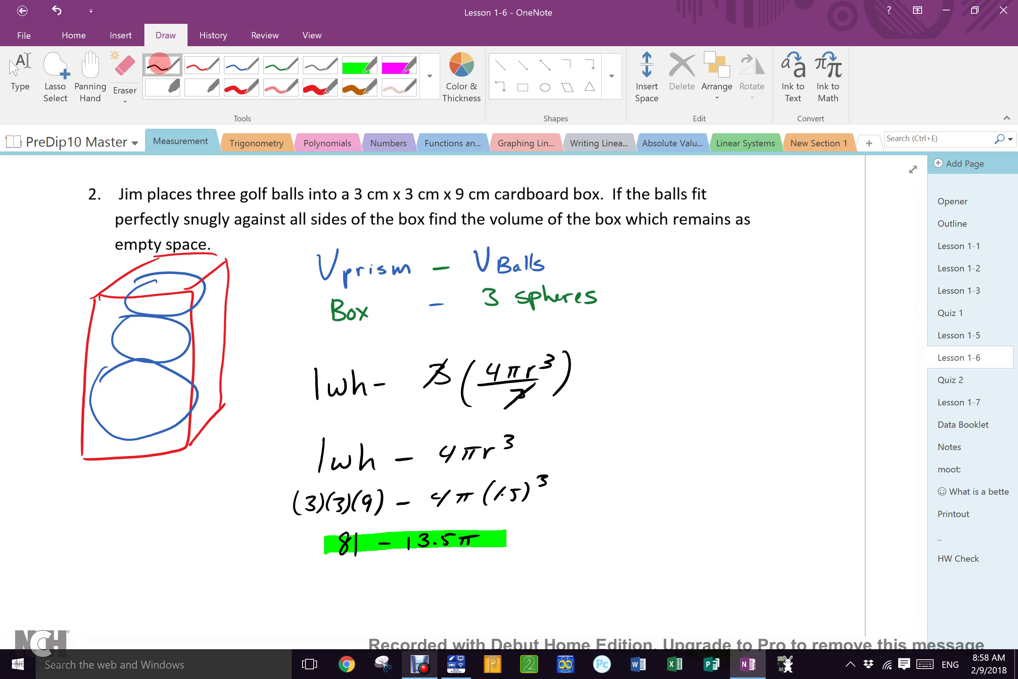
drag(525, 537, 538, 530)
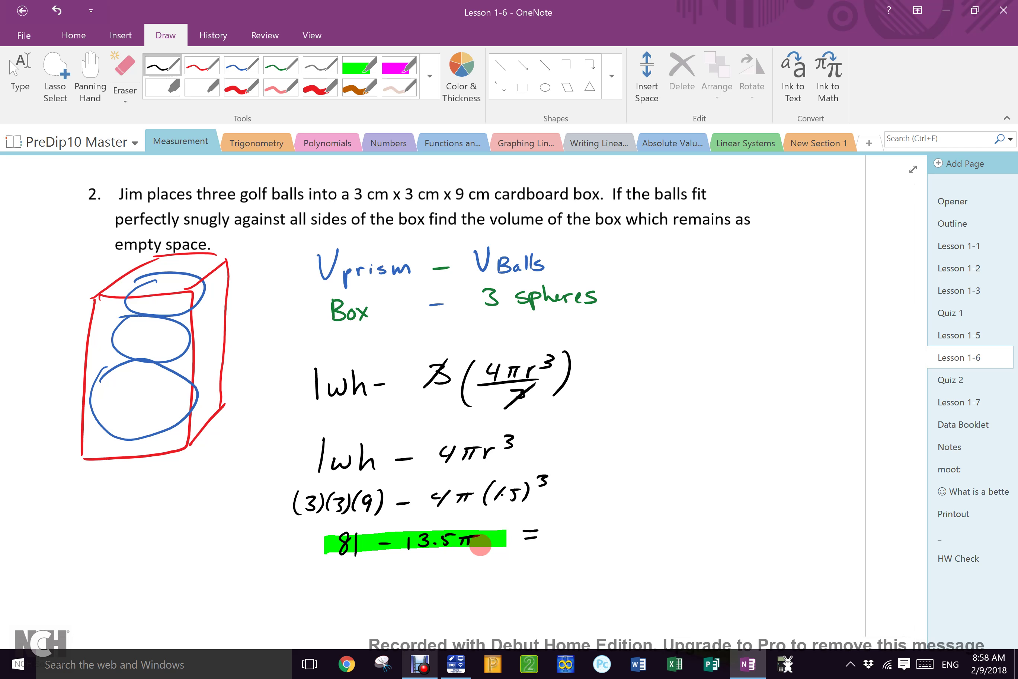
mouse_move(554, 527)
mouse_down()
mouse_move(563, 541)
mouse_move(627, 541)
mouse_up()
click(589, 538)
drag(635, 532, 663, 527)
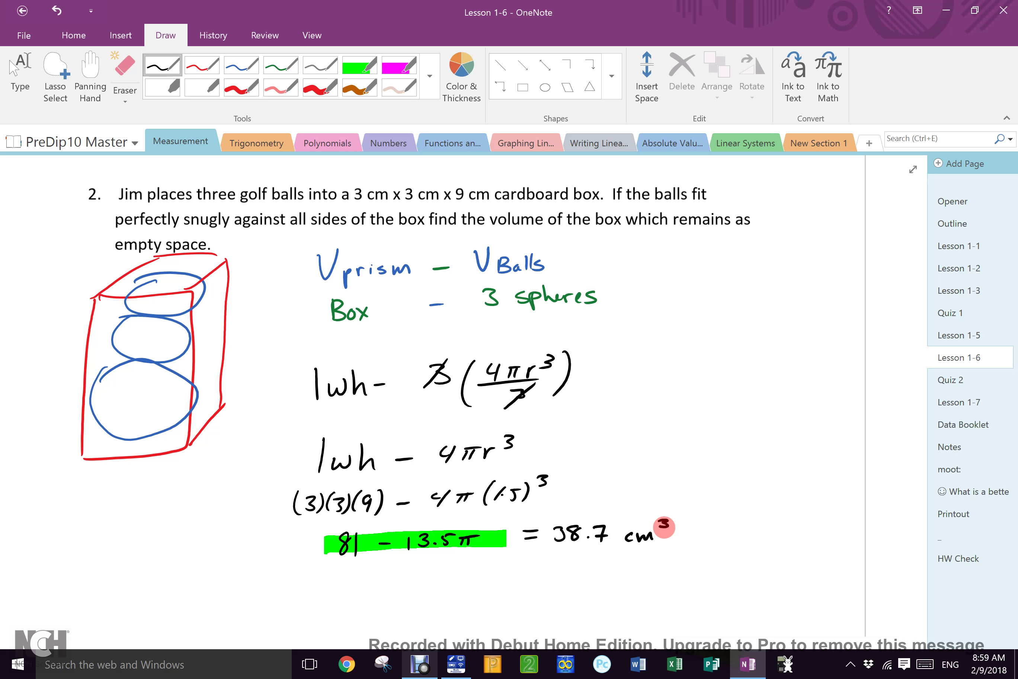
Erase the slash marks through both 3s in lwh − 3(4πr³/3).
click(416, 375)
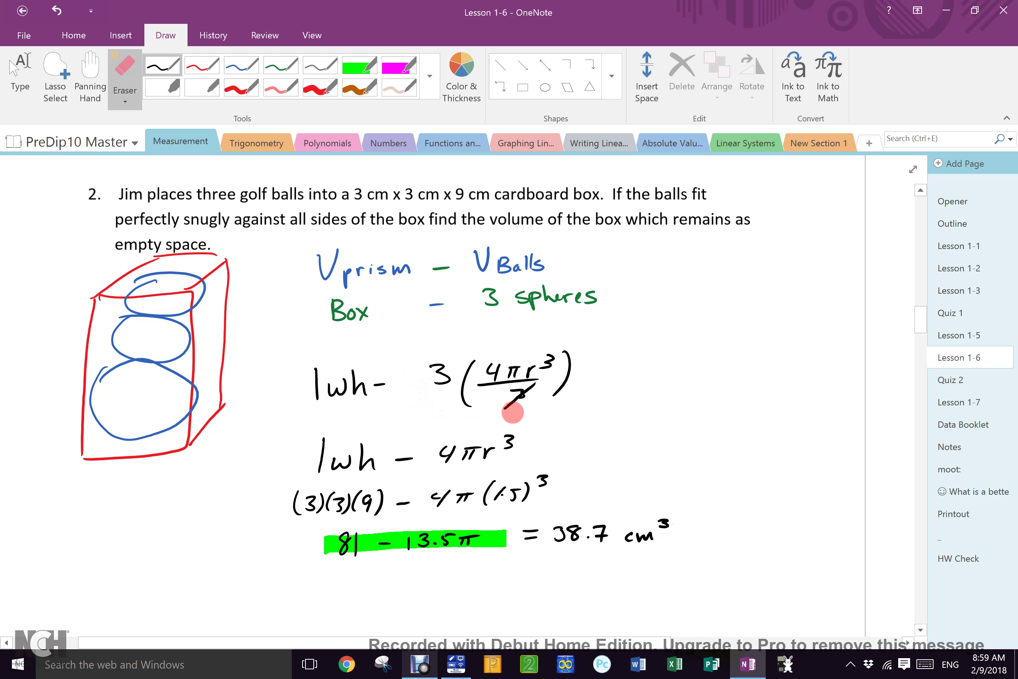
click(515, 405)
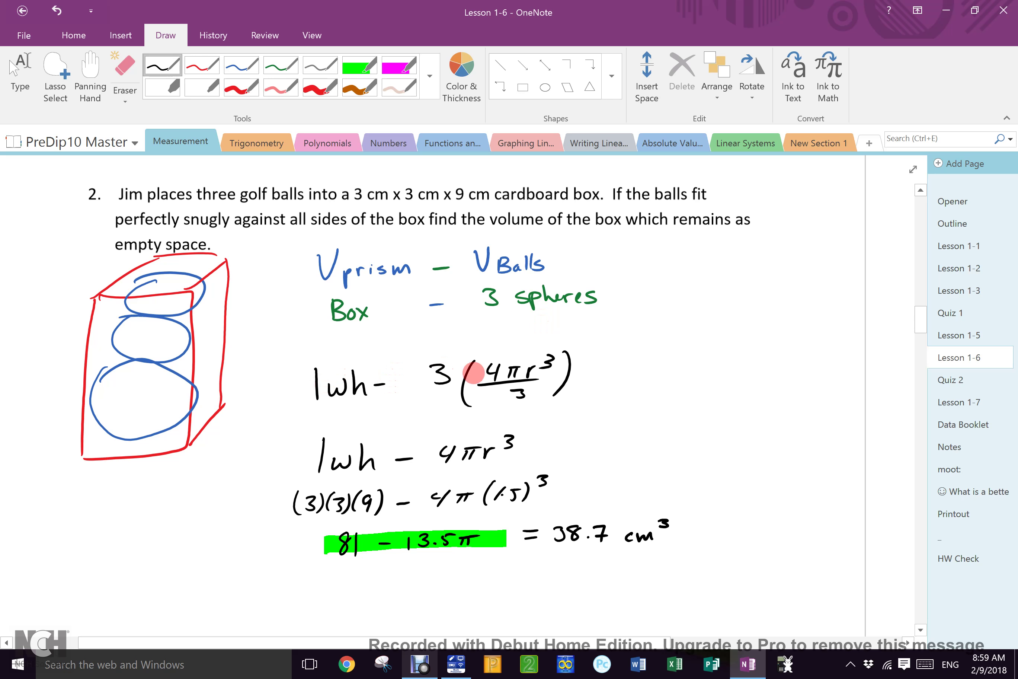
Highlight in green both cancelling 3s and the lwh − 4πr³ line, then scroll down toward the worksheet.
click(359, 66)
drag(428, 387, 465, 348)
drag(497, 413, 540, 387)
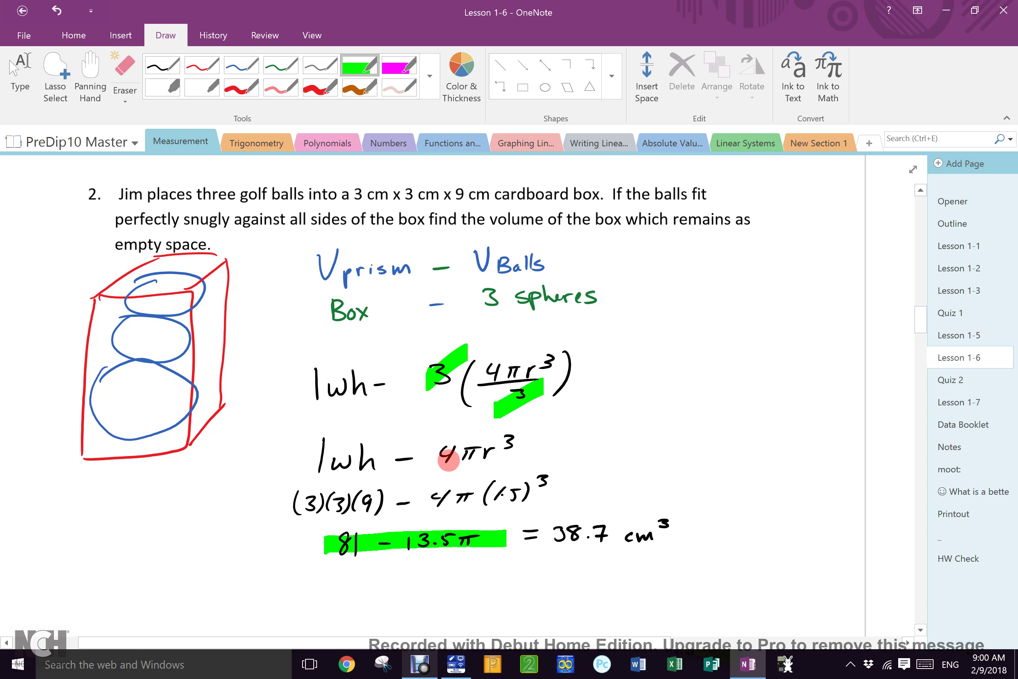
drag(310, 461, 519, 437)
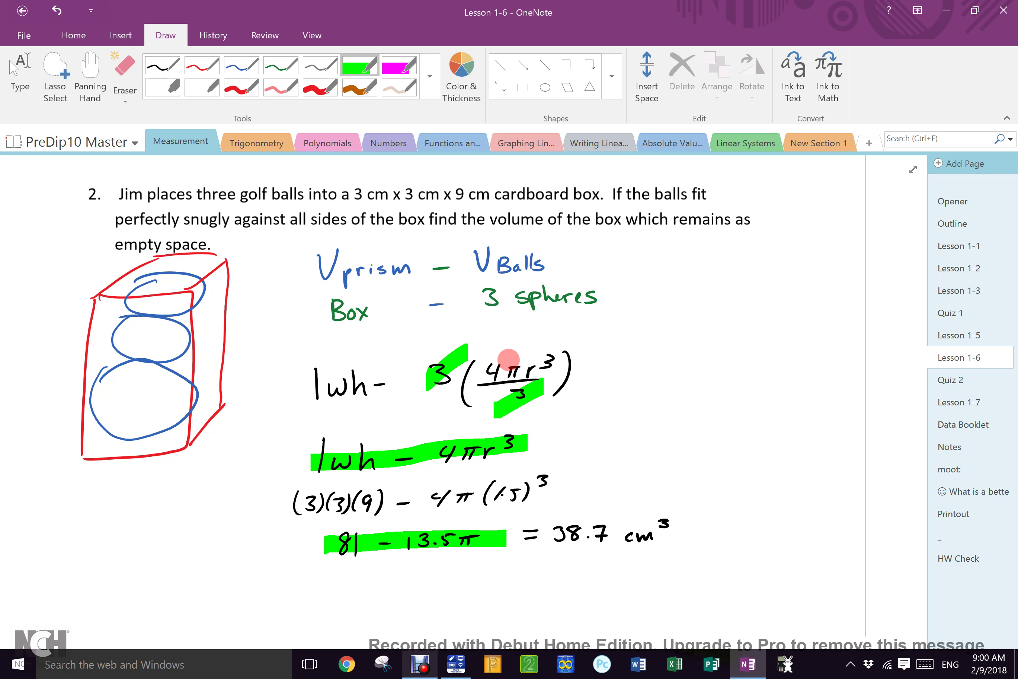
drag(923, 312, 916, 573)
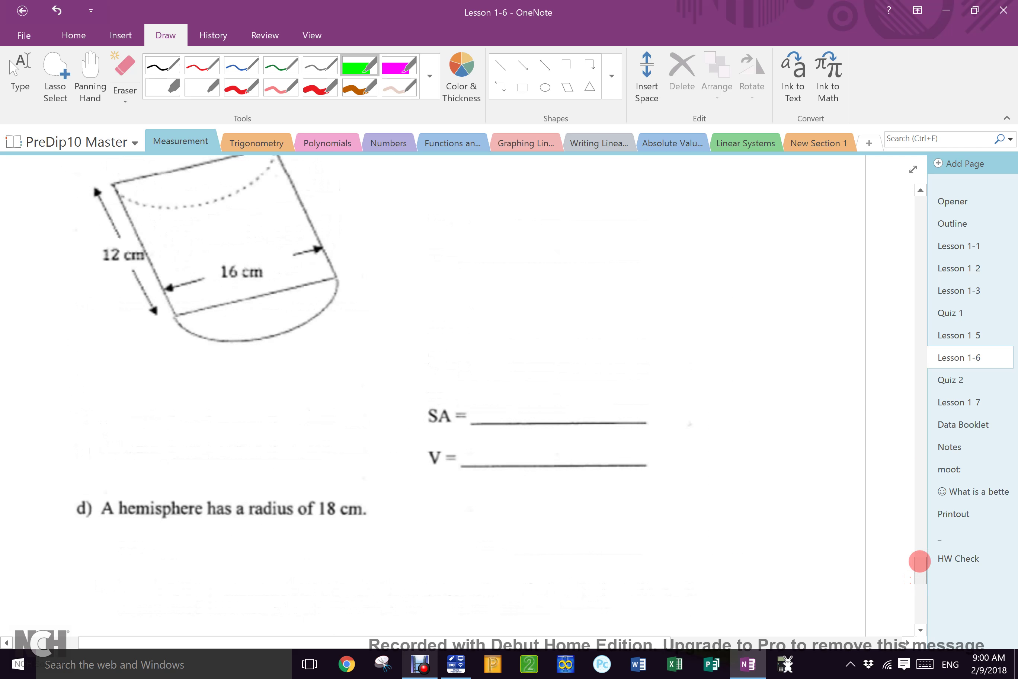
Ink 'Pages 34-7' in black above the Worksheet 1-6 heading, then switch to the screen recorder.
mouse_move(920, 560)
mouse_down()
mouse_move(917, 544)
mouse_move(911, 611)
mouse_move(918, 379)
mouse_move(905, 338)
mouse_move(905, 347)
mouse_up()
click(161, 66)
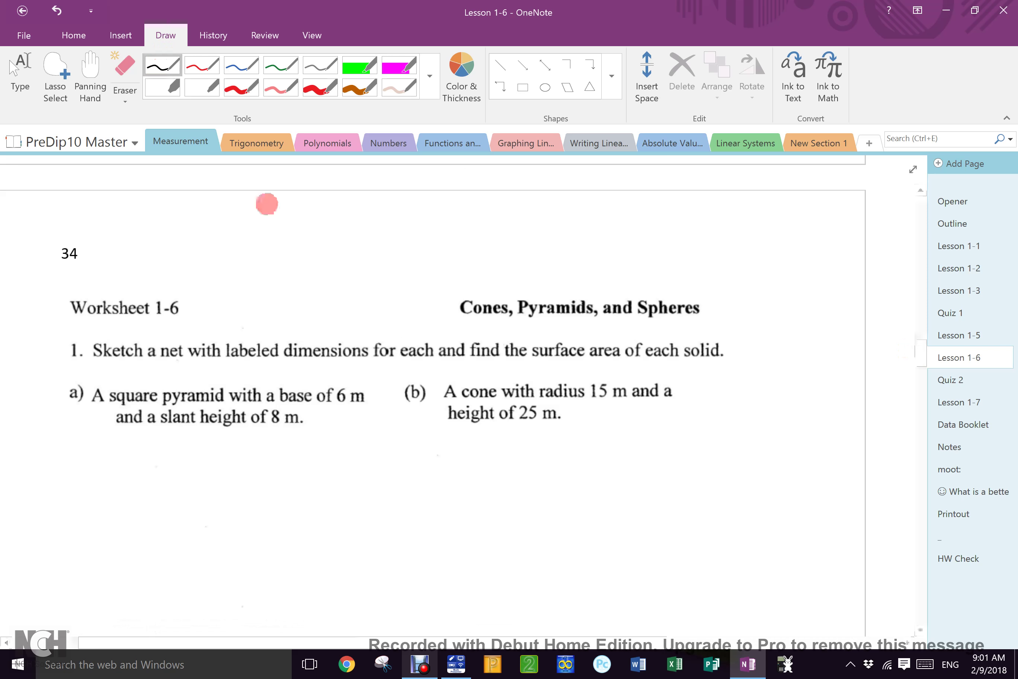
drag(266, 204, 268, 215)
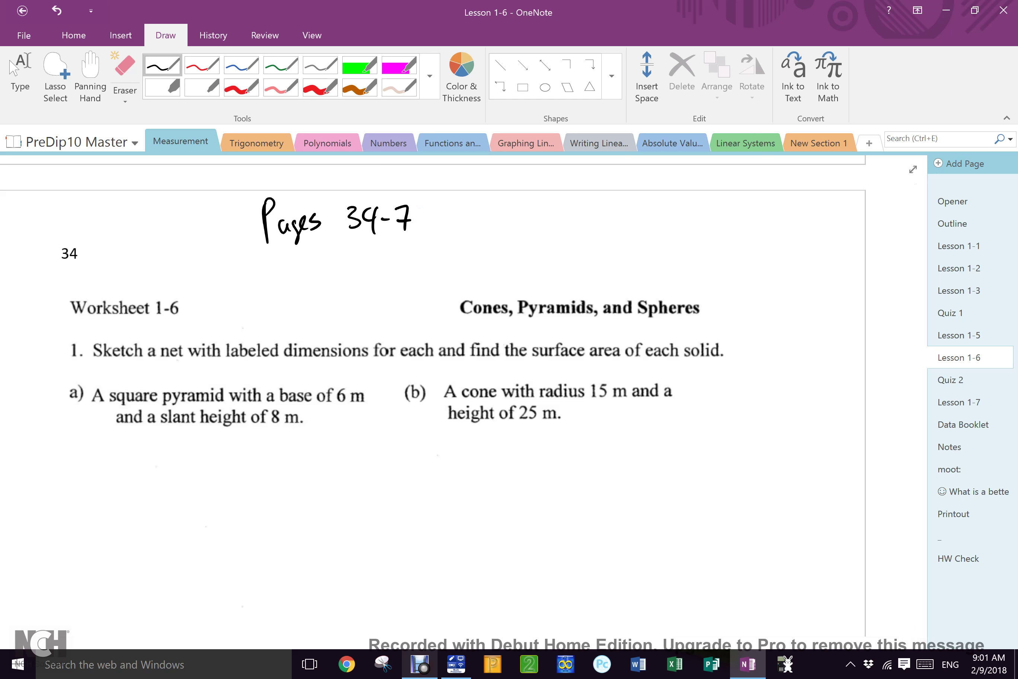
key(alt+Tab)
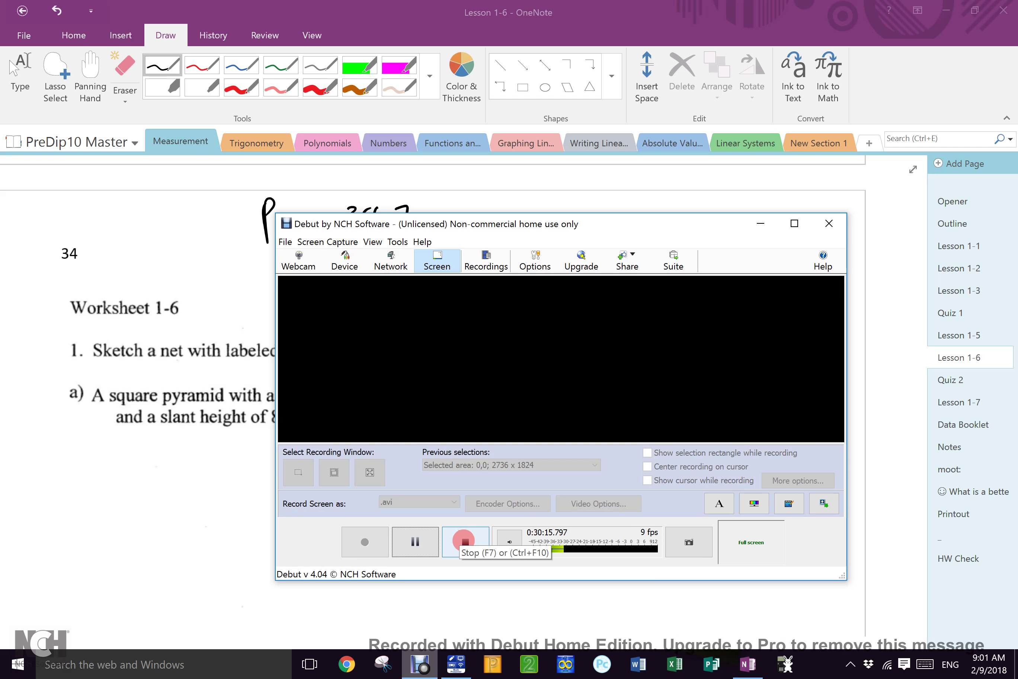